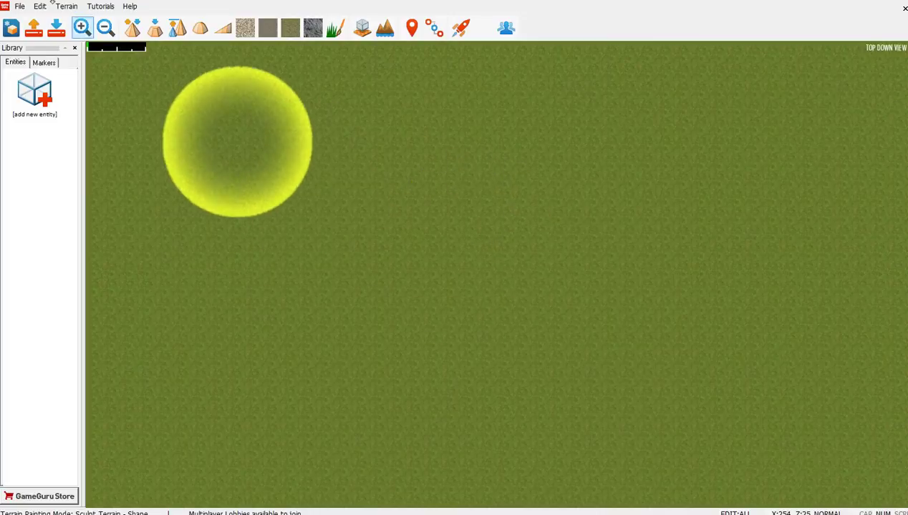
# Import table_lowpoly.x from the table_lowpoly_x folder into the entity importer
pyautogui.click(20, 6)
pyautogui.click(70, 146)
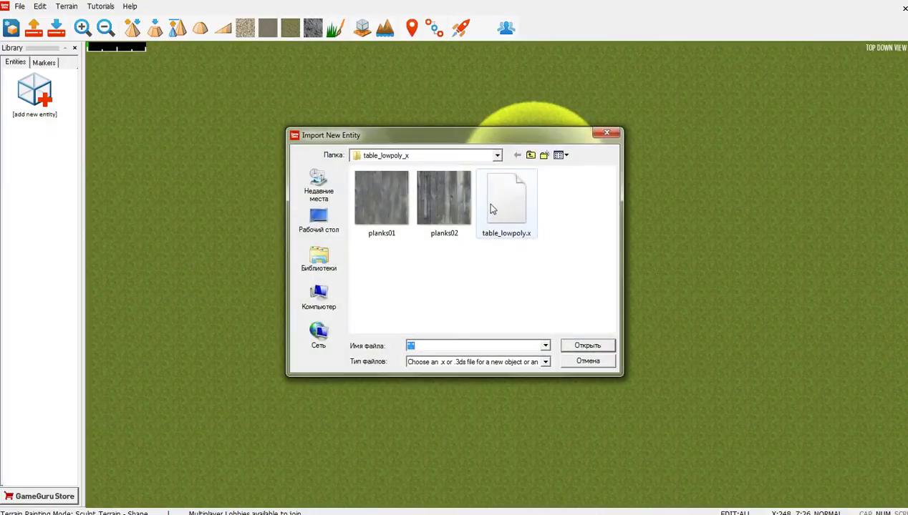
pyautogui.click(497, 156)
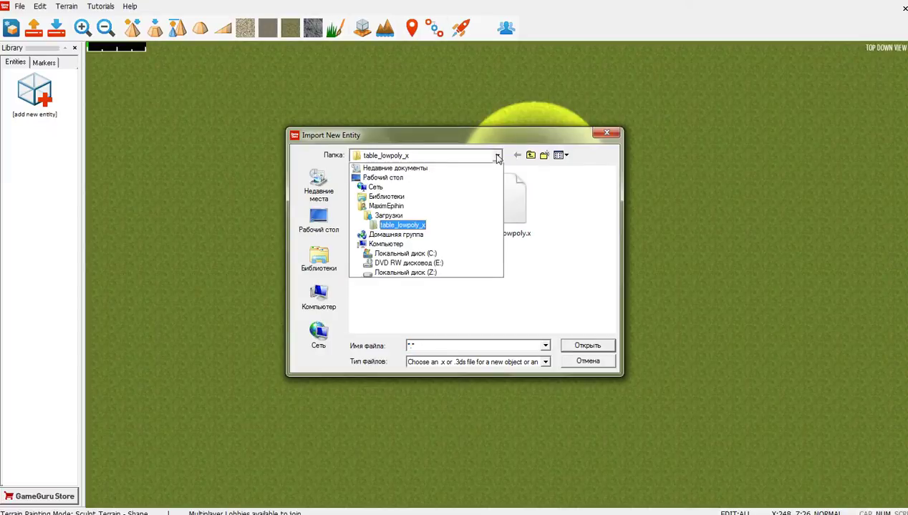
pyautogui.click(497, 156)
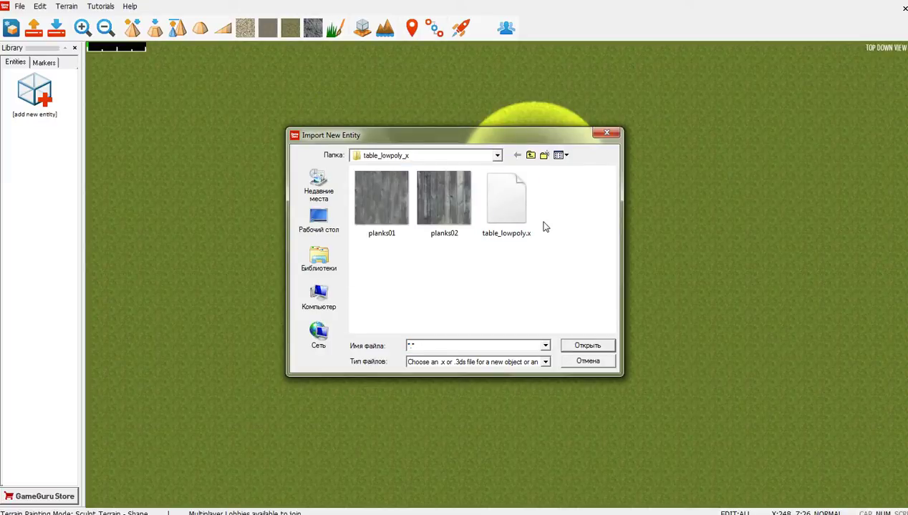
pyautogui.doubleClick(500, 209)
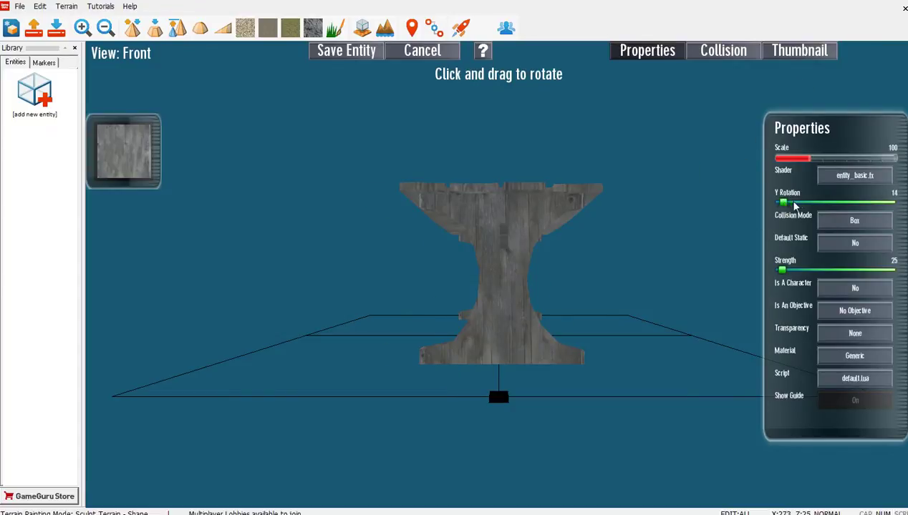
# Try the decal_animate4.fx and effect_animate.fx shaders and turn the table to Y rotation 61
pyautogui.moveTo(781, 202)
pyautogui.mouseDown()
pyautogui.moveTo(825, 204)
pyautogui.moveTo(771, 202)
pyautogui.moveTo(885, 203)
pyautogui.moveTo(774, 203)
pyautogui.mouseUp()
pyautogui.click(854, 176)
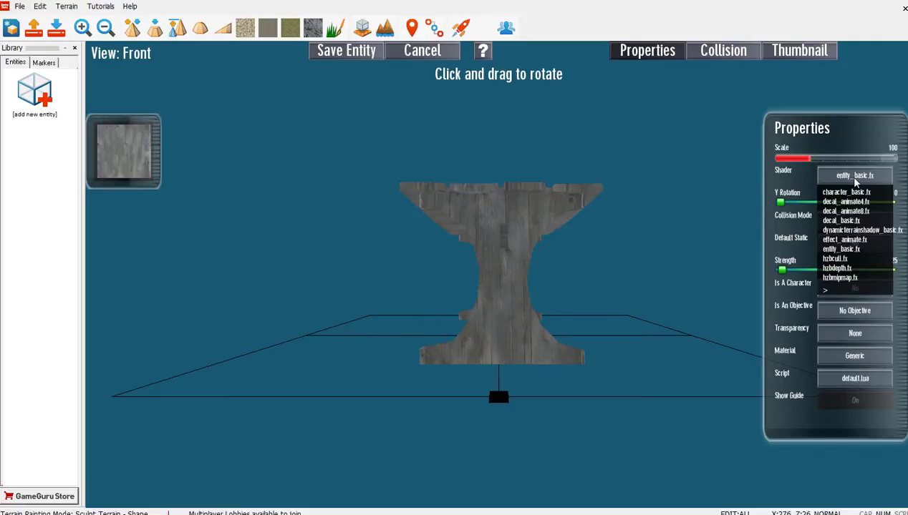
pyautogui.click(837, 202)
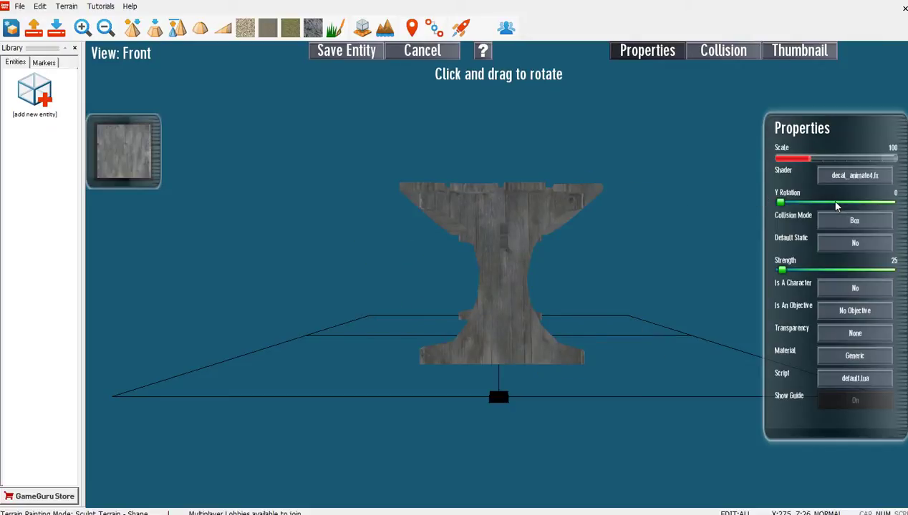
pyautogui.click(843, 183)
pyautogui.click(840, 239)
pyautogui.moveTo(779, 203); pyautogui.dragTo(798, 203)
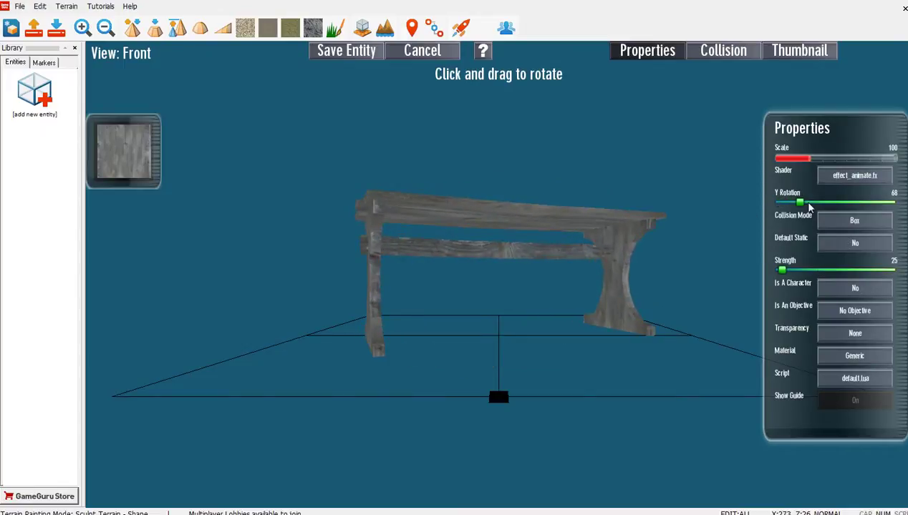
# Try hzbdepth.fx and other shaders, then set the shader back to entity_basic.fx
pyautogui.click(860, 183)
pyautogui.click(842, 268)
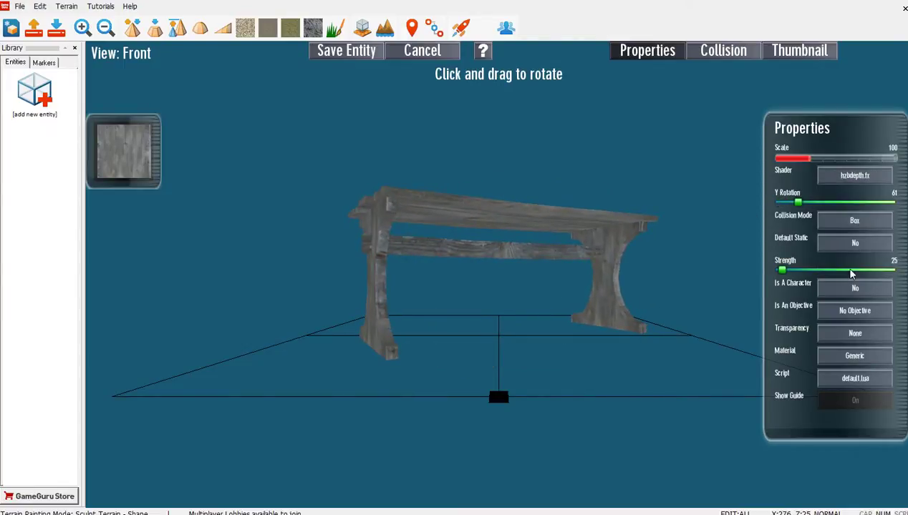
pyautogui.click(845, 183)
pyautogui.scroll(-5, 858, 258)
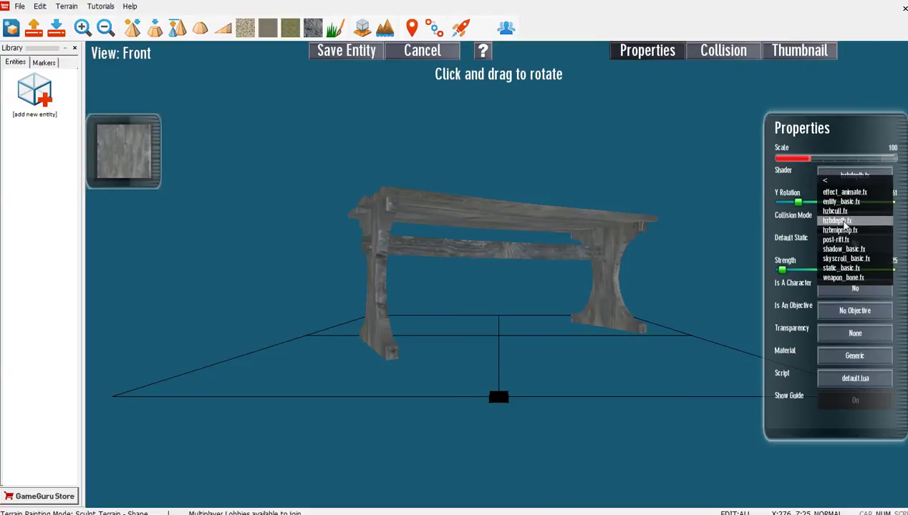
pyautogui.click(845, 221)
pyautogui.click(852, 176)
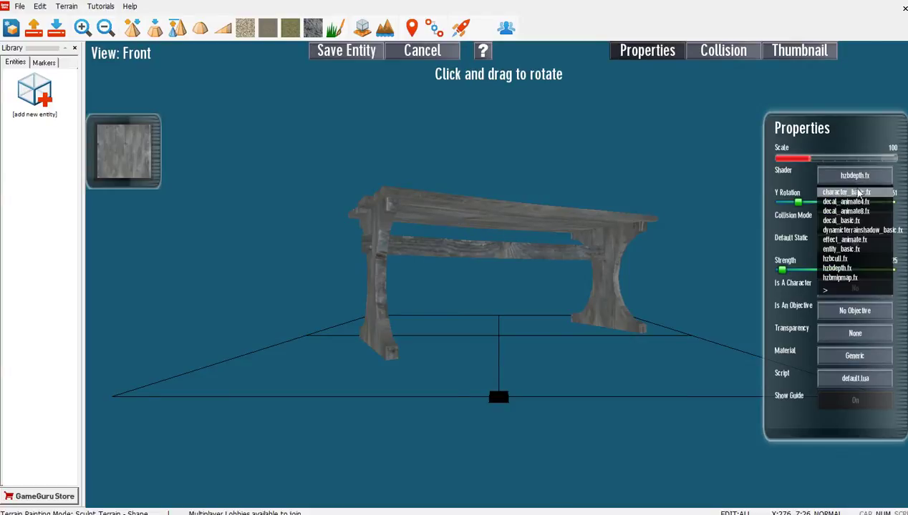
pyautogui.click(853, 291)
pyautogui.click(853, 292)
pyautogui.click(855, 291)
pyautogui.click(857, 290)
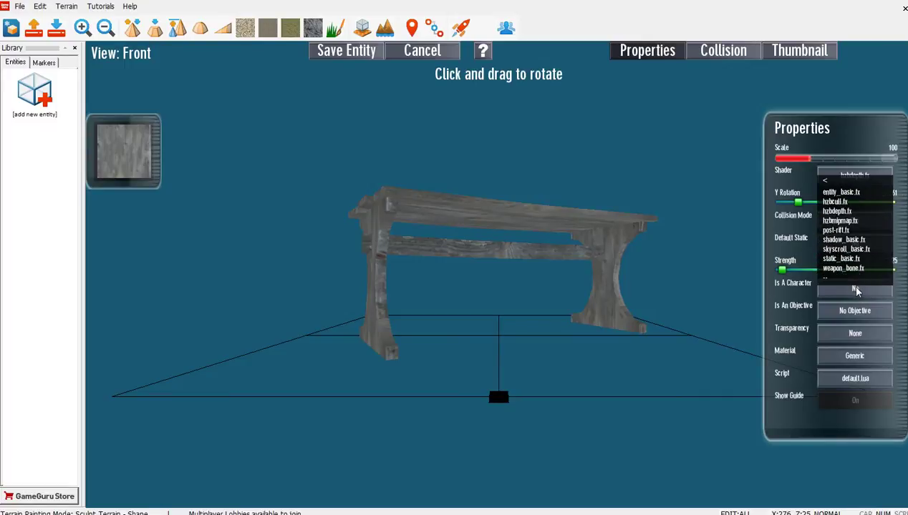
pyautogui.scroll(3, 857, 243)
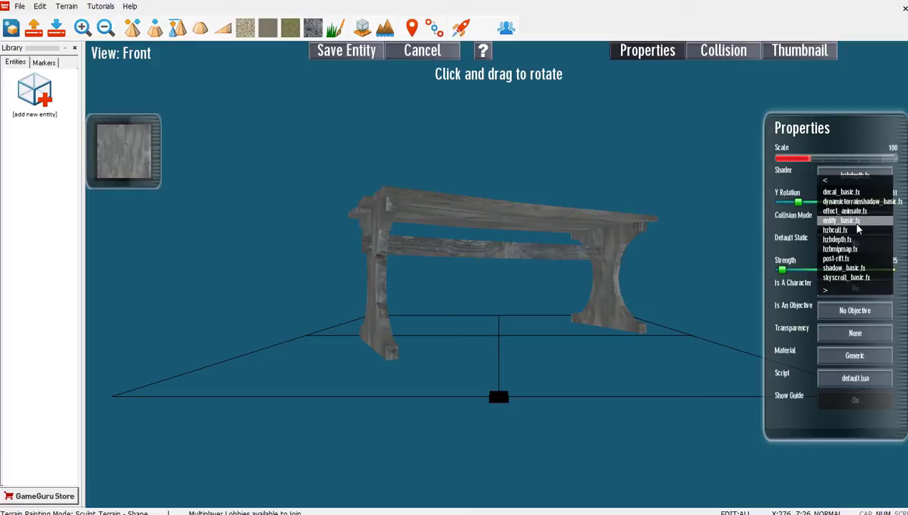
pyautogui.click(856, 222)
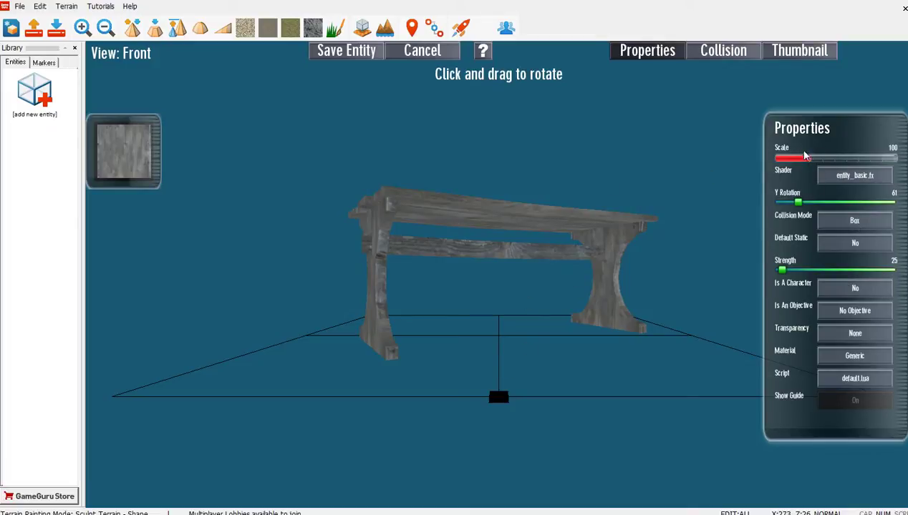
# Scale the table up to 4065 and turn it to Y rotation 53
pyautogui.moveTo(812, 161)
pyautogui.mouseDown()
pyautogui.moveTo(801, 161)
pyautogui.moveTo(899, 165)
pyautogui.mouseUp()
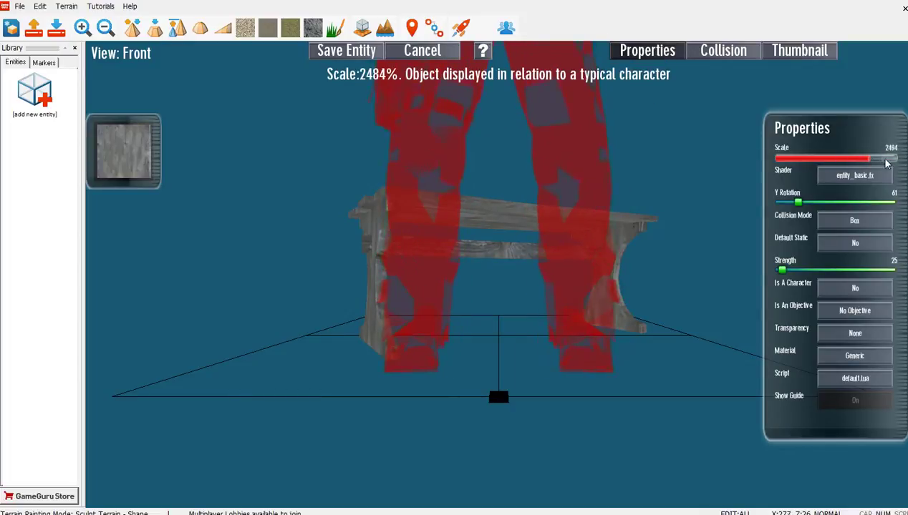
pyautogui.moveTo(841, 164)
pyautogui.mouseDown()
pyautogui.moveTo(892, 160)
pyautogui.moveTo(839, 161)
pyautogui.moveTo(854, 162)
pyautogui.mouseUp()
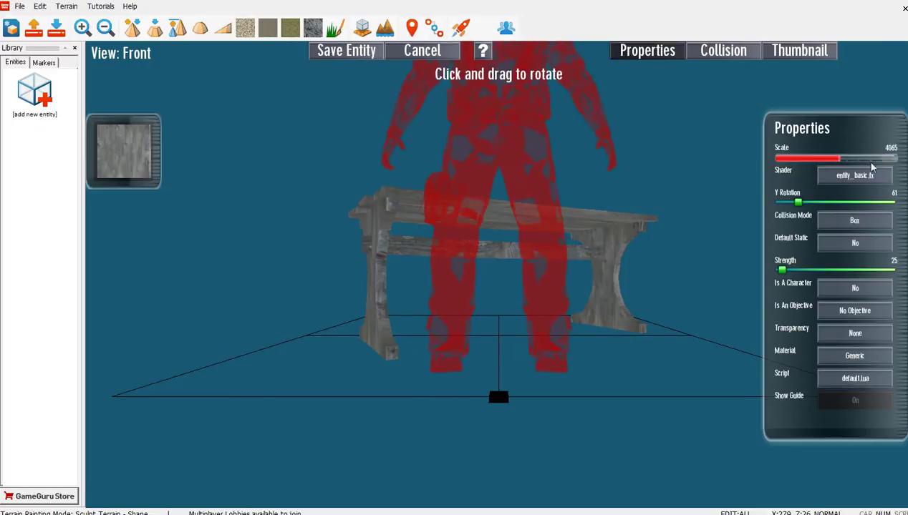
pyautogui.moveTo(662, 230); pyautogui.dragTo(675, 221)
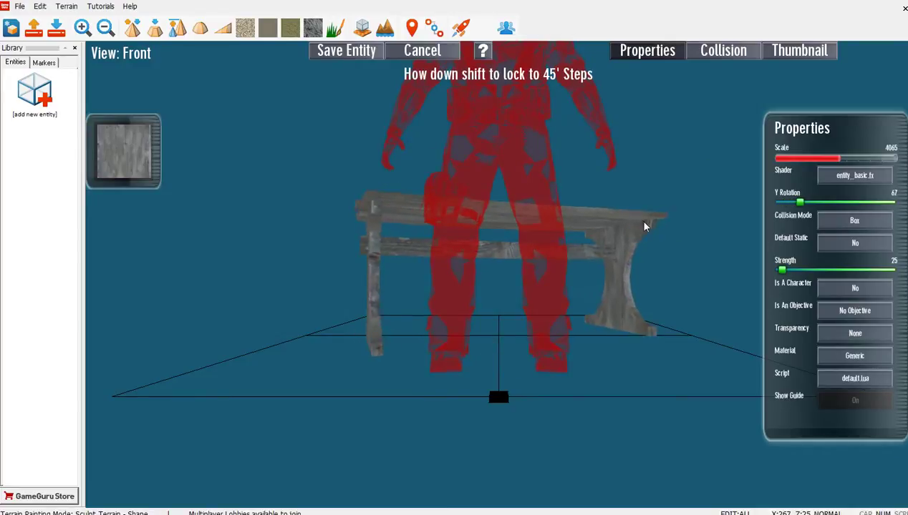
pyautogui.click(865, 225)
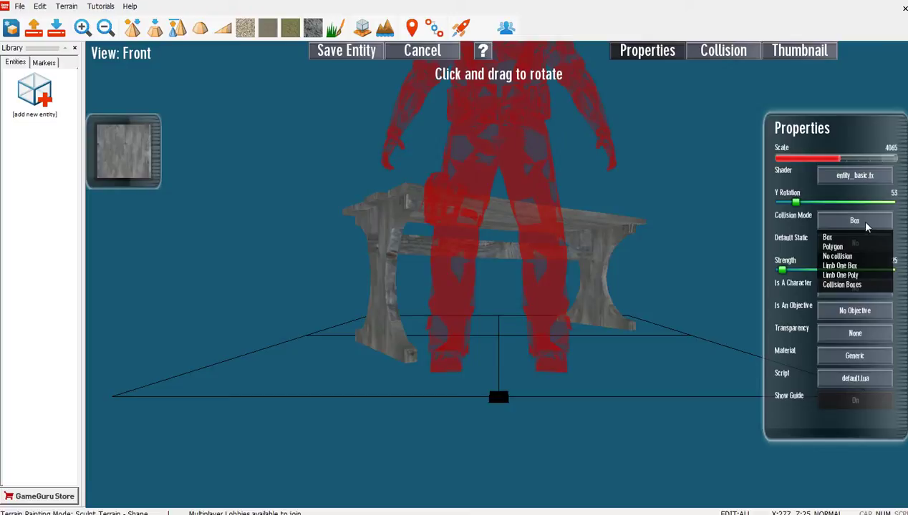
# Keep Box collision, set Default Static to Yes, and lower Strength to 20
pyautogui.click(801, 222)
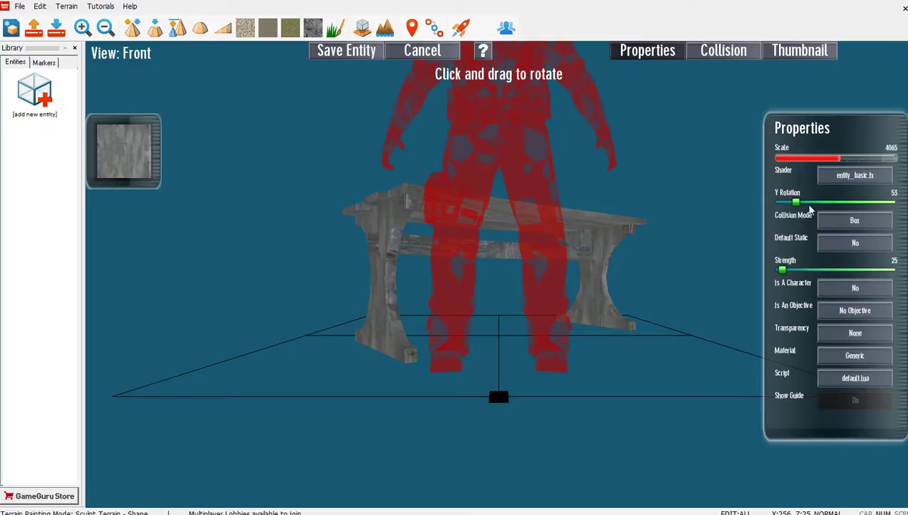
pyautogui.click(861, 226)
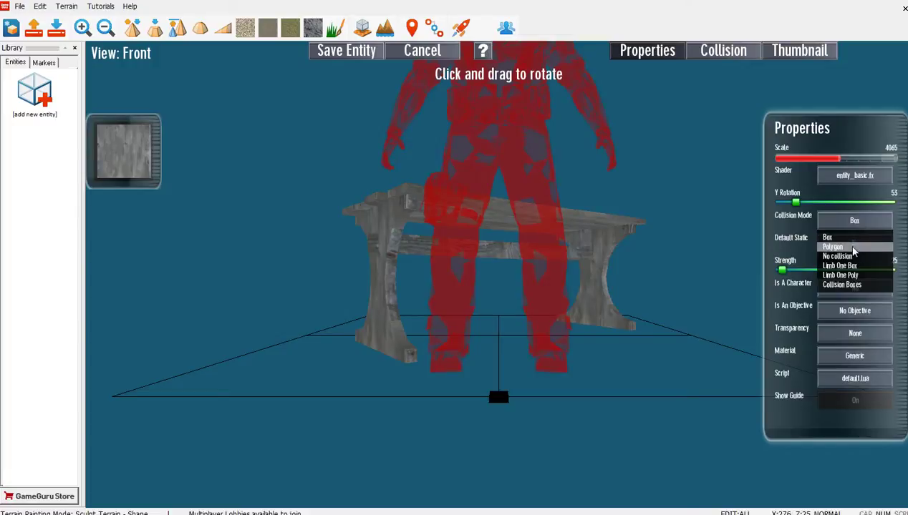
pyautogui.click(853, 248)
pyautogui.click(856, 222)
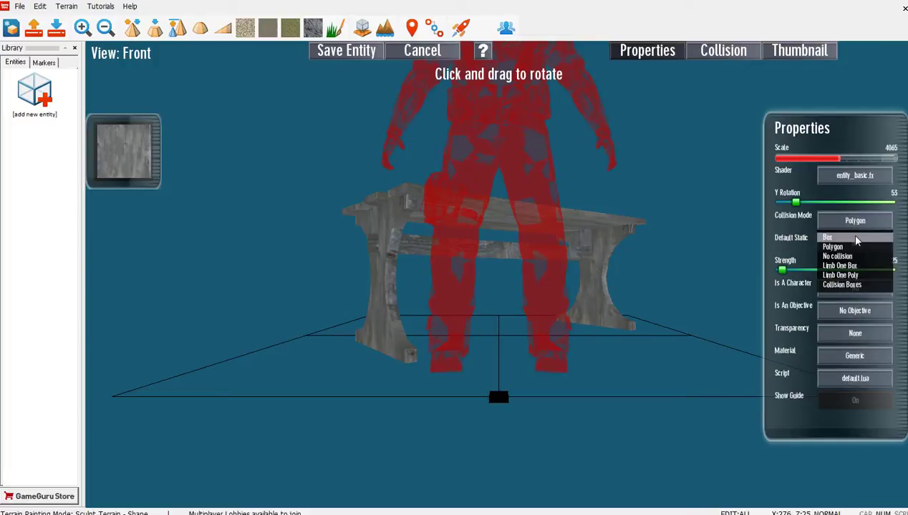
pyautogui.click(855, 239)
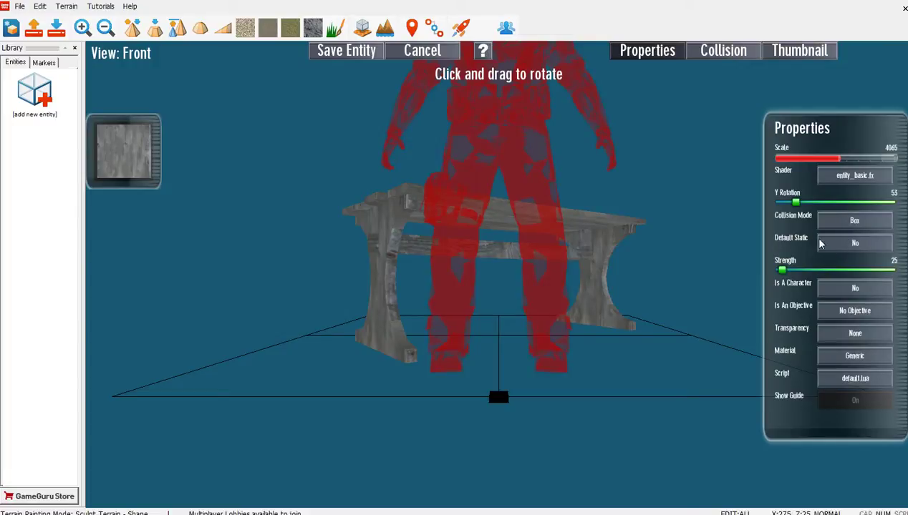
pyautogui.click(821, 244)
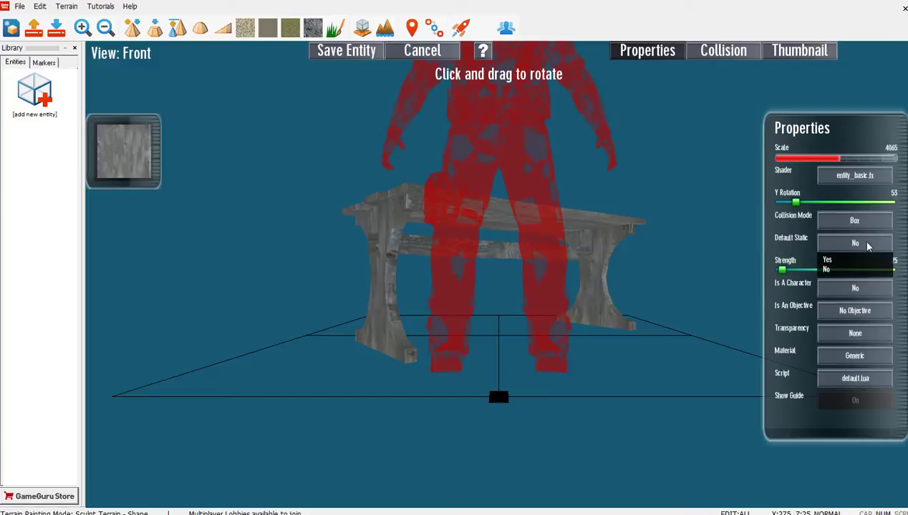
pyautogui.click(834, 266)
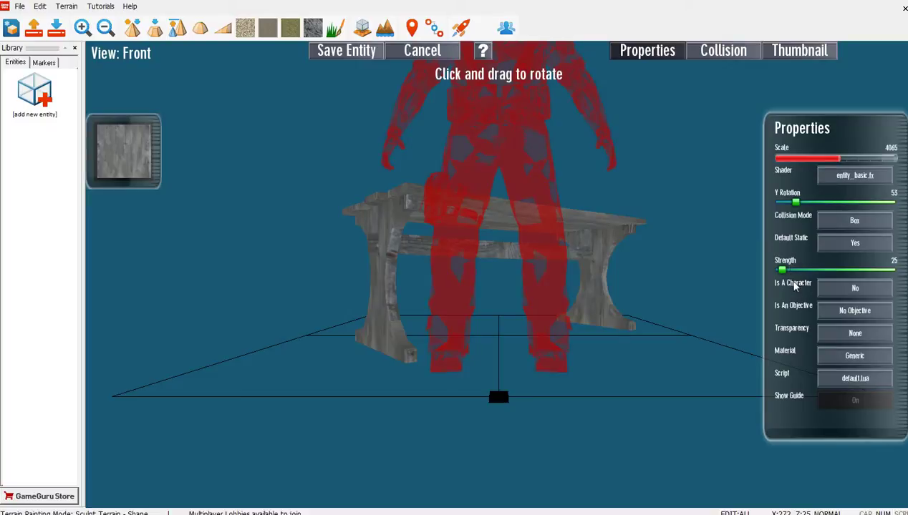
pyautogui.moveTo(785, 271); pyautogui.dragTo(790, 280)
# Leave the table as a non-character with No Objective and Transparency None
pyautogui.click(854, 289)
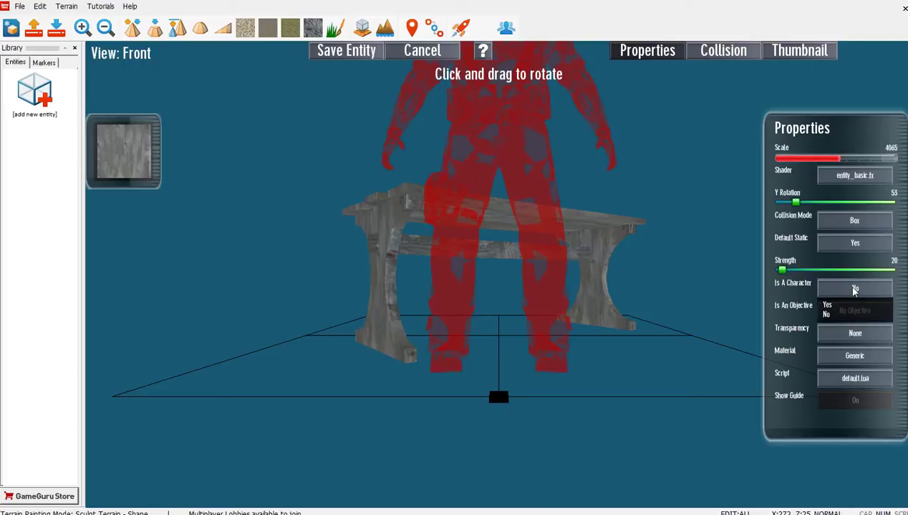
pyautogui.click(827, 314)
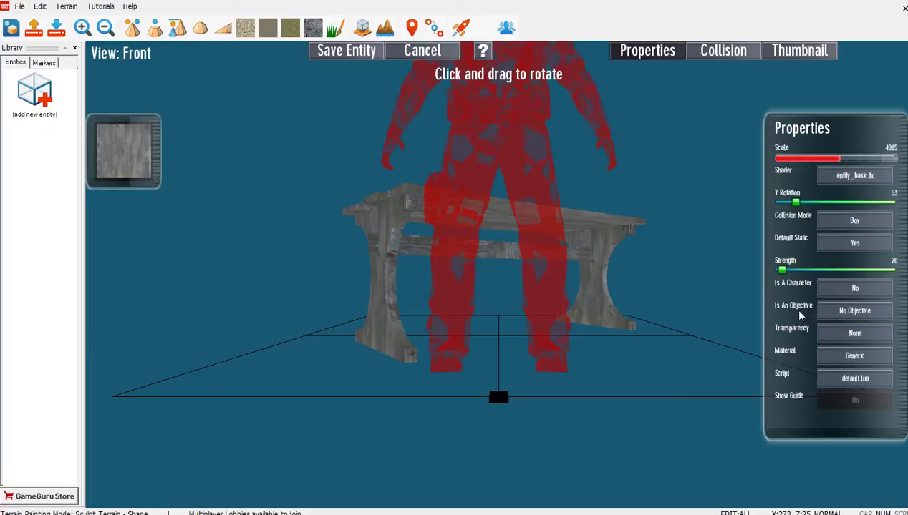
pyautogui.click(853, 313)
pyautogui.click(861, 319)
pyautogui.click(841, 334)
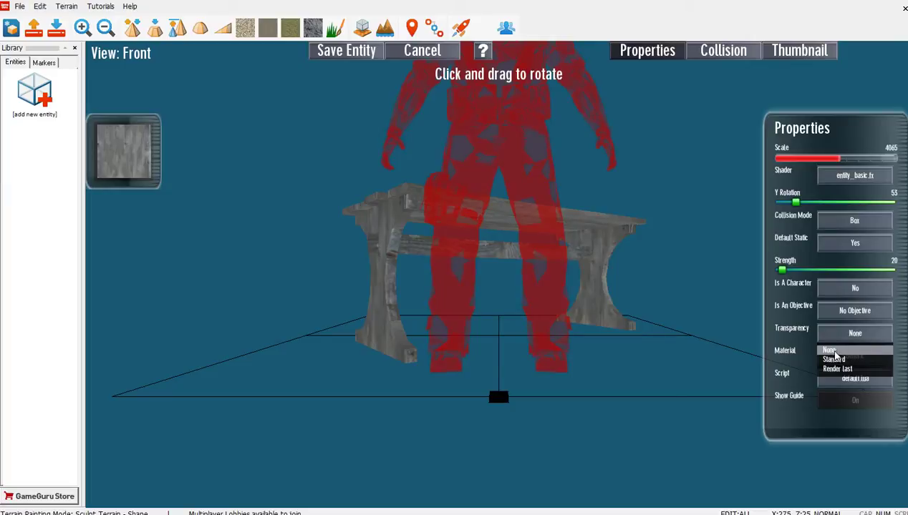
pyautogui.click(843, 352)
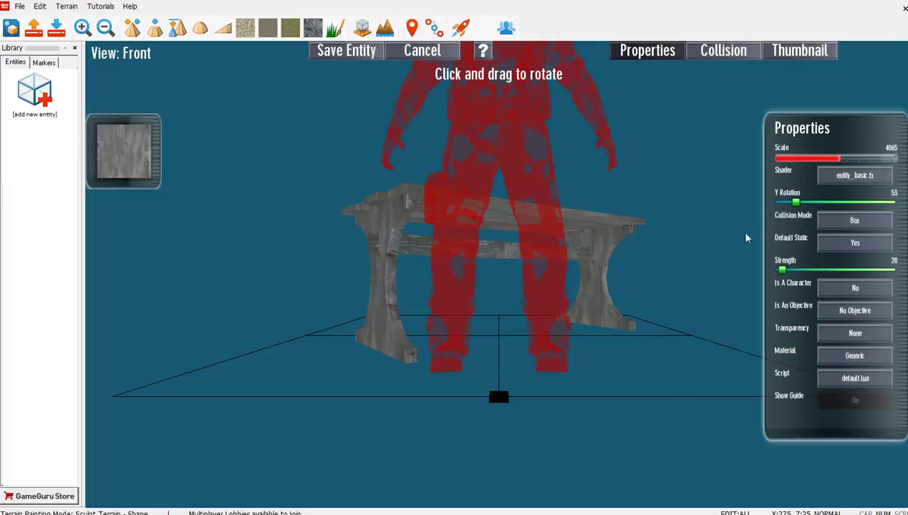
# Rotate the table to Y 86 and set its material to Wood, keeping default.lua
pyautogui.moveTo(795, 203); pyautogui.dragTo(806, 202)
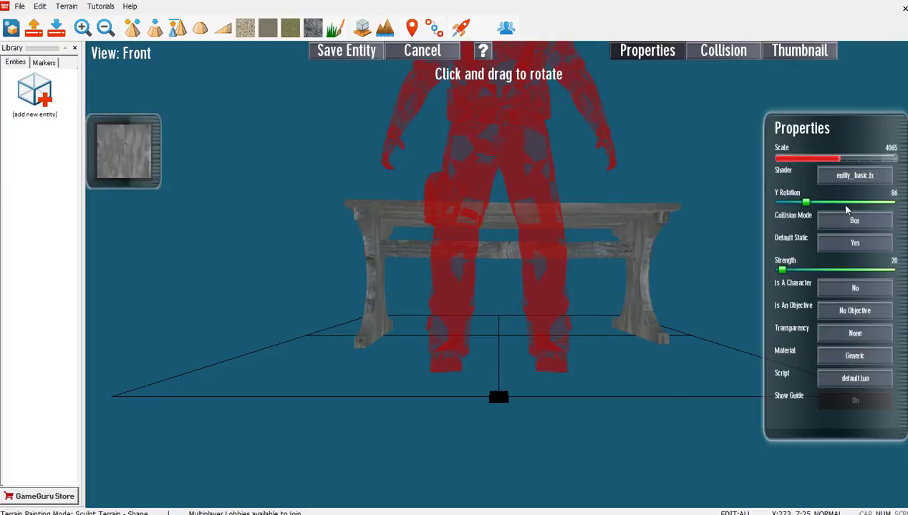
pyautogui.click(851, 358)
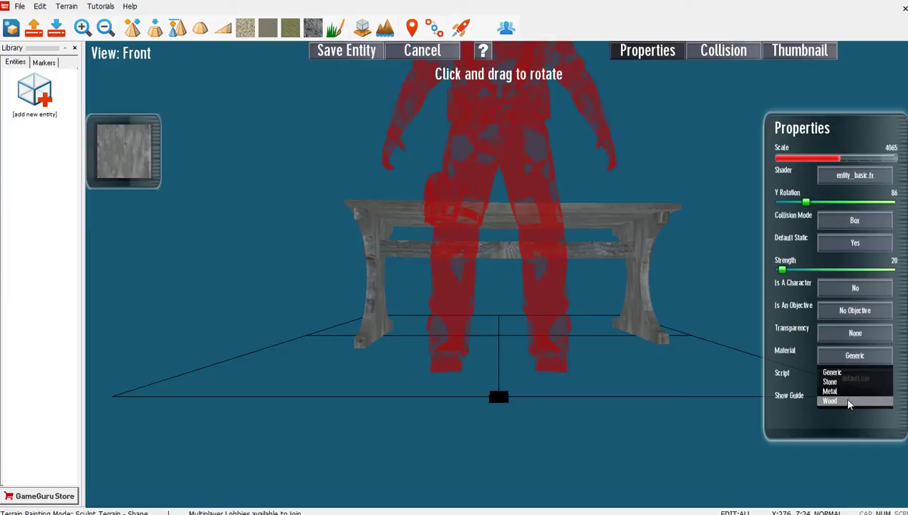
pyautogui.click(848, 403)
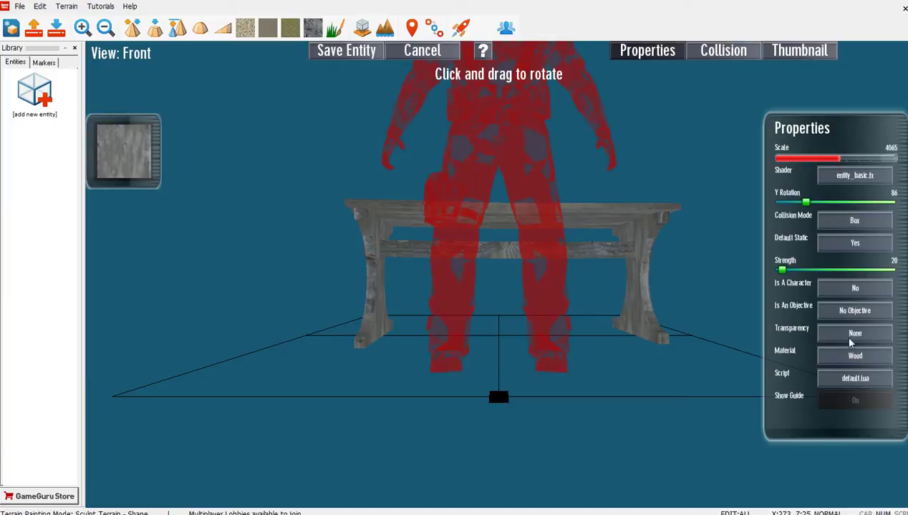
pyautogui.click(856, 385)
pyautogui.click(864, 383)
pyautogui.click(841, 387)
pyautogui.click(853, 405)
pyautogui.click(852, 405)
# On the Collision page, resize the collision box corners to fit the table in top view
pyautogui.click(718, 50)
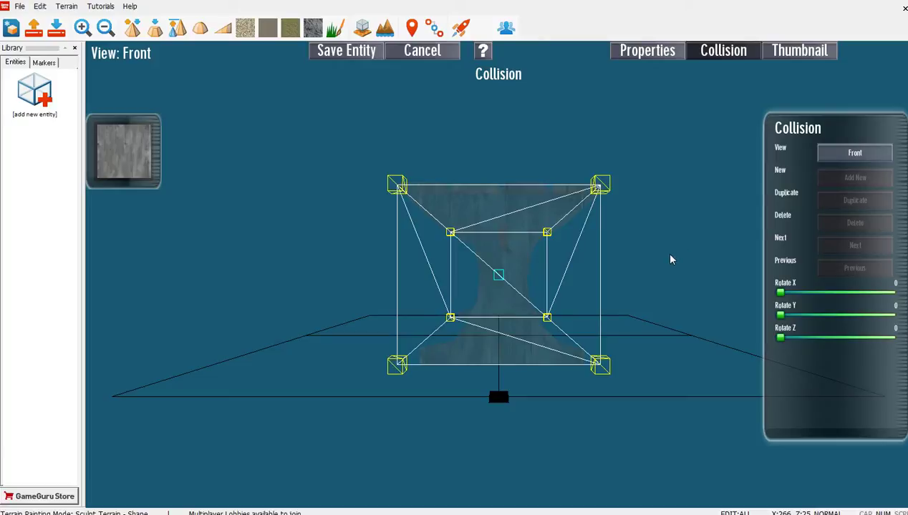
pyautogui.click(853, 157)
pyautogui.click(830, 178)
pyautogui.click(853, 154)
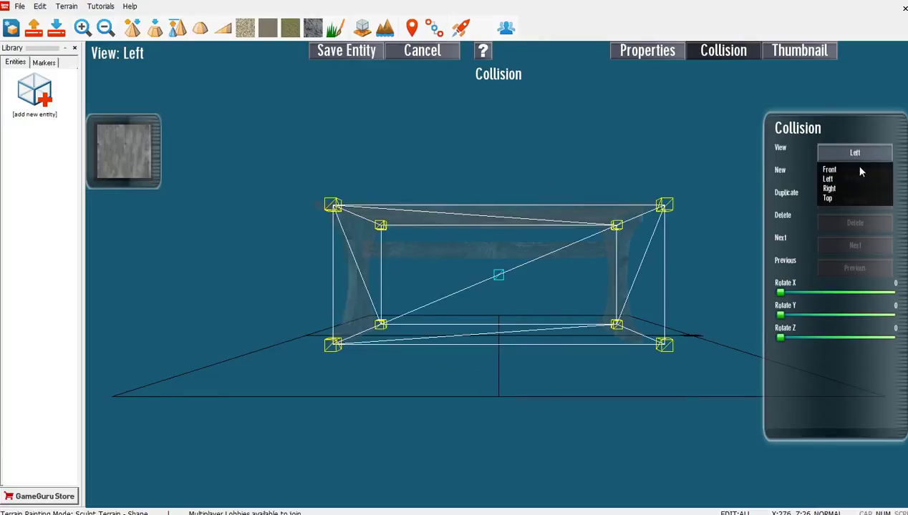
pyautogui.click(855, 189)
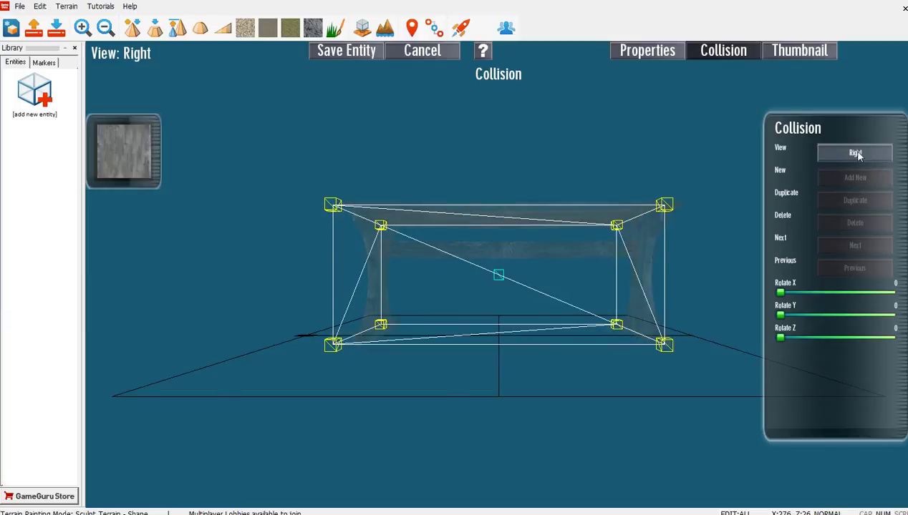
pyautogui.click(855, 153)
pyautogui.click(850, 199)
pyautogui.click(855, 153)
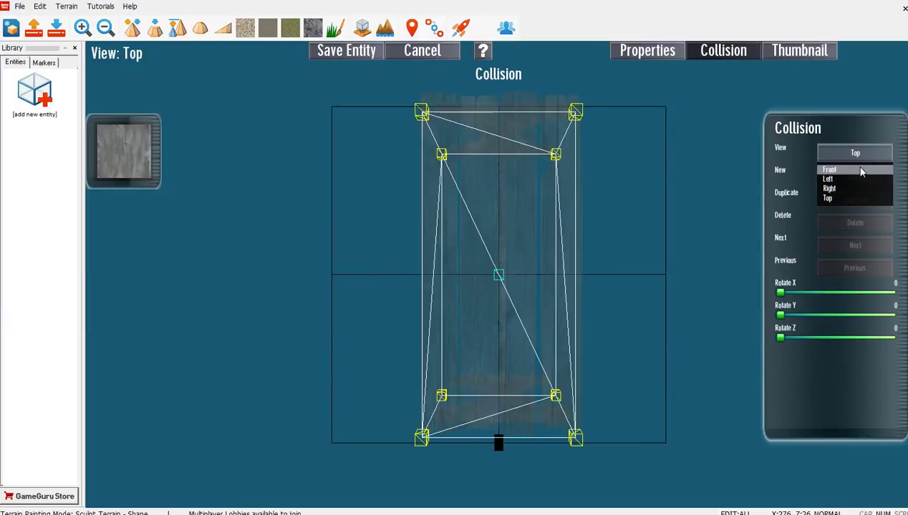
pyautogui.click(846, 149)
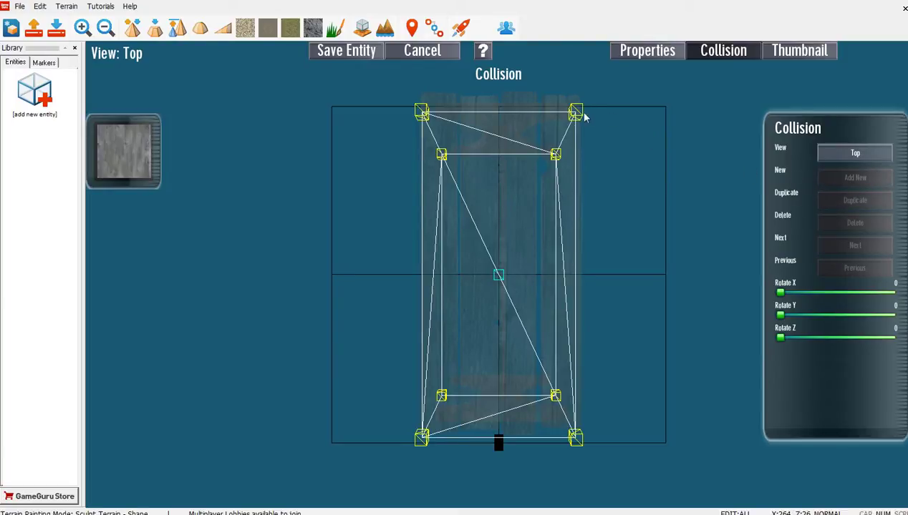
pyautogui.moveTo(583, 116)
pyautogui.mouseDown()
pyautogui.moveTo(544, 188)
pyautogui.moveTo(581, 111)
pyautogui.moveTo(547, 136)
pyautogui.moveTo(574, 95)
pyautogui.moveTo(572, 113)
pyautogui.moveTo(574, 100)
pyautogui.moveTo(581, 104)
pyautogui.mouseUp()
pyautogui.moveTo(574, 106); pyautogui.dragTo(575, 108)
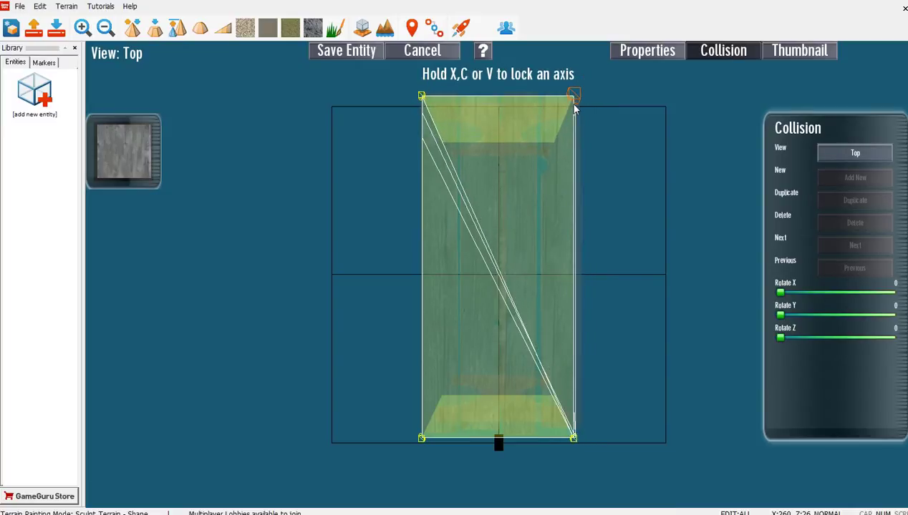
# Stretch the collision box corners to the table's ends in left and front views
pyautogui.click(857, 152)
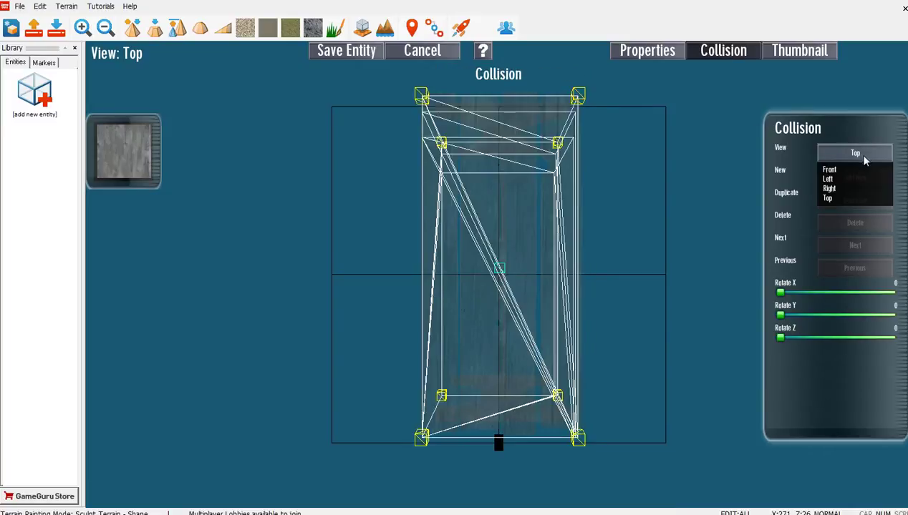
pyautogui.click(857, 171)
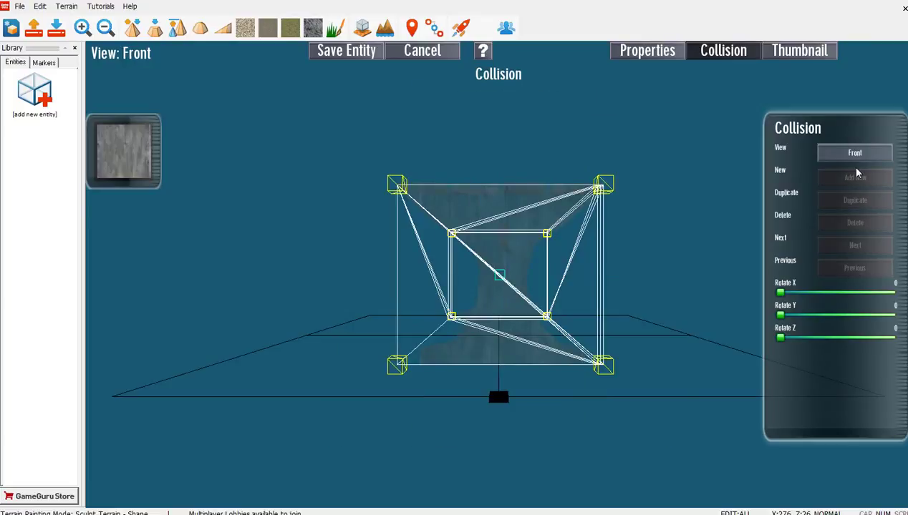
pyautogui.click(857, 154)
pyautogui.click(852, 180)
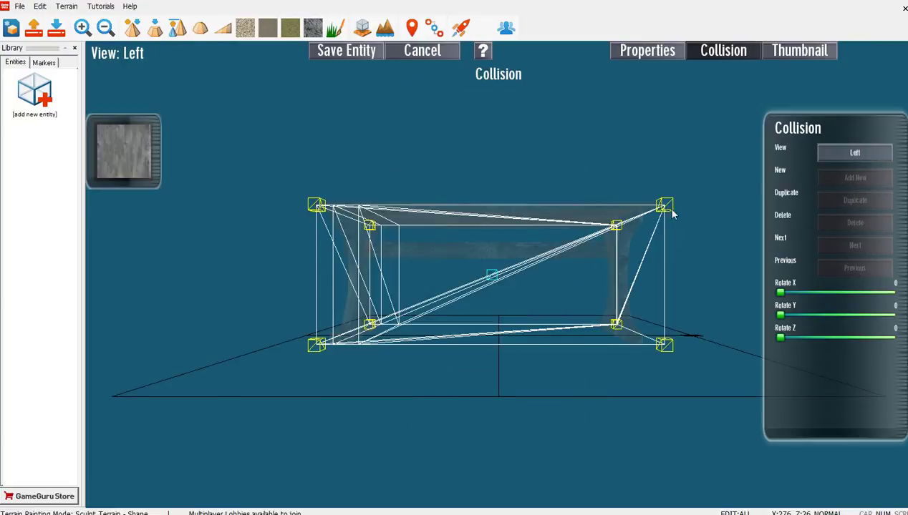
pyautogui.moveTo(665, 208)
pyautogui.mouseDown()
pyautogui.moveTo(657, 176)
pyautogui.moveTo(666, 201)
pyautogui.moveTo(600, 216)
pyautogui.moveTo(652, 204)
pyautogui.mouseUp()
pyautogui.click(833, 153)
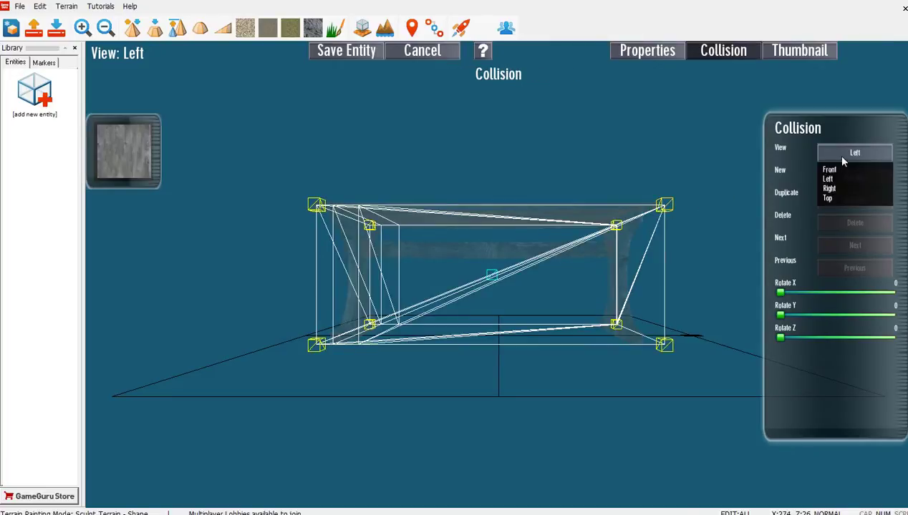
pyautogui.click(832, 168)
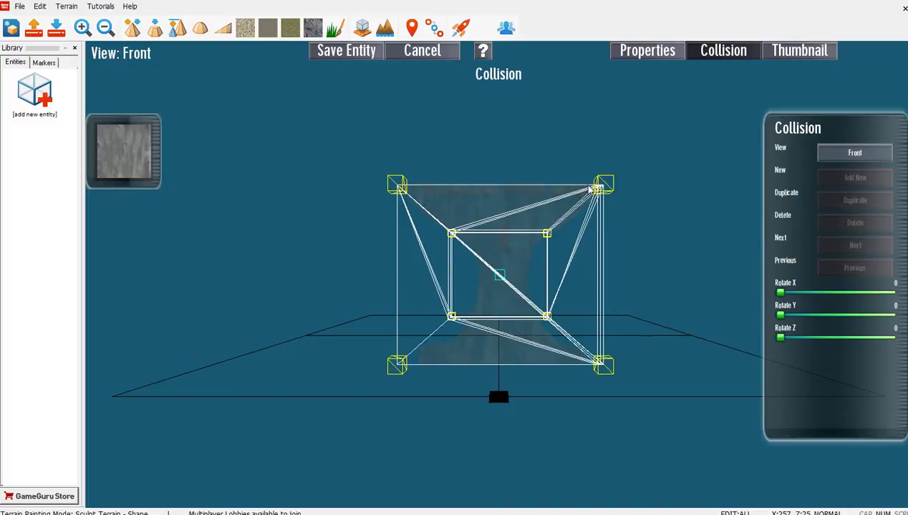
pyautogui.moveTo(612, 186); pyautogui.dragTo(611, 191)
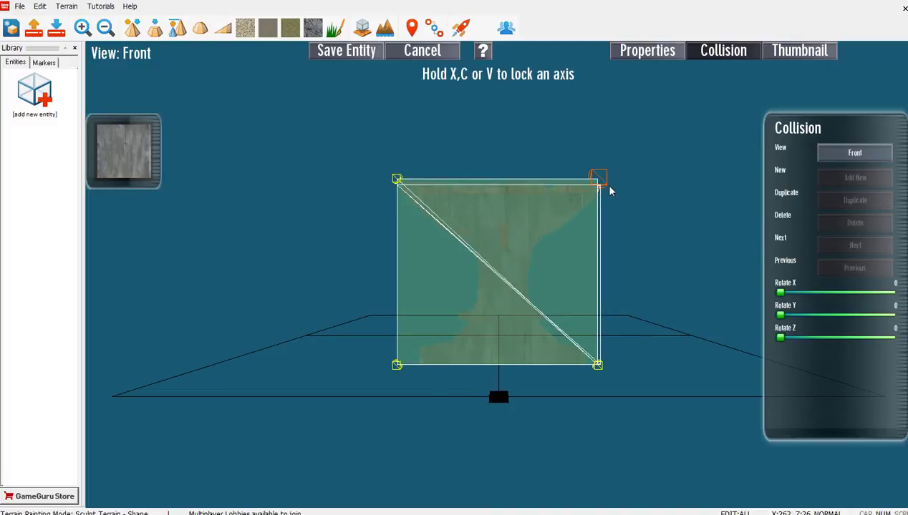
pyautogui.moveTo(611, 191); pyautogui.dragTo(612, 188)
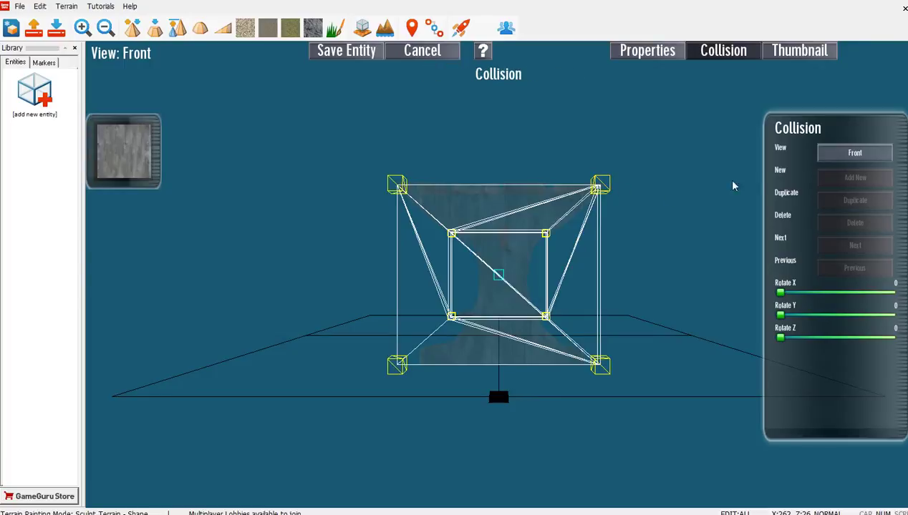
# Reposition the collision box over the table in front view, keeping rotations at 0
pyautogui.click(855, 154)
pyautogui.click(832, 196)
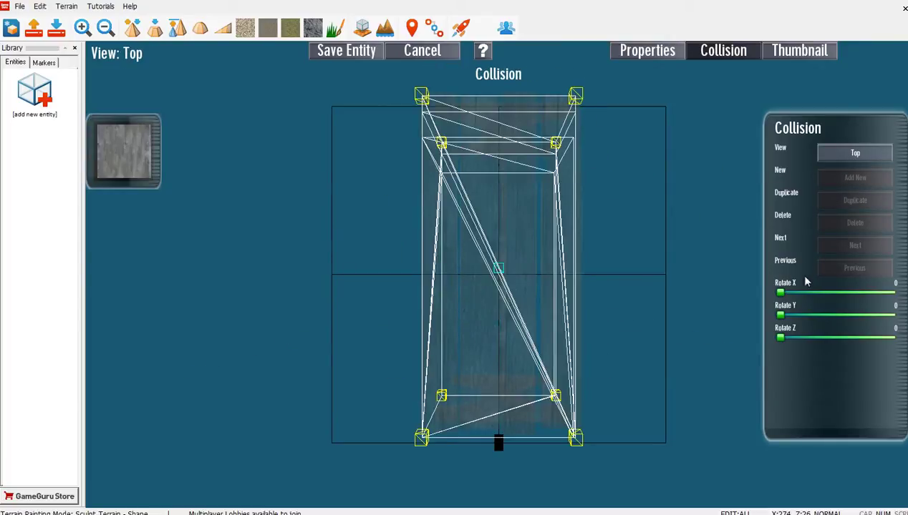
pyautogui.moveTo(781, 293)
pyautogui.mouseDown()
pyautogui.moveTo(792, 295)
pyautogui.moveTo(770, 300)
pyautogui.mouseUp()
pyautogui.click(855, 152)
pyautogui.click(848, 166)
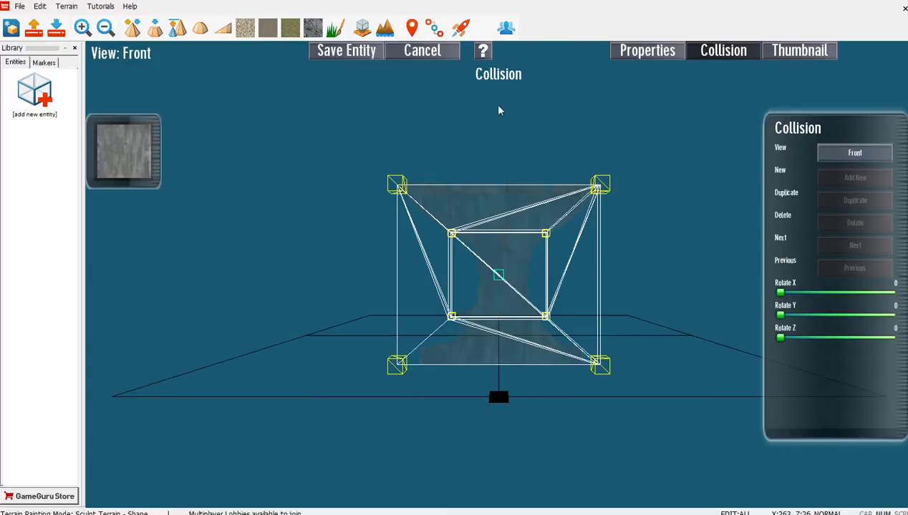
pyautogui.moveTo(501, 274)
pyautogui.mouseDown()
pyautogui.moveTo(528, 239)
pyautogui.moveTo(495, 283)
pyautogui.mouseUp()
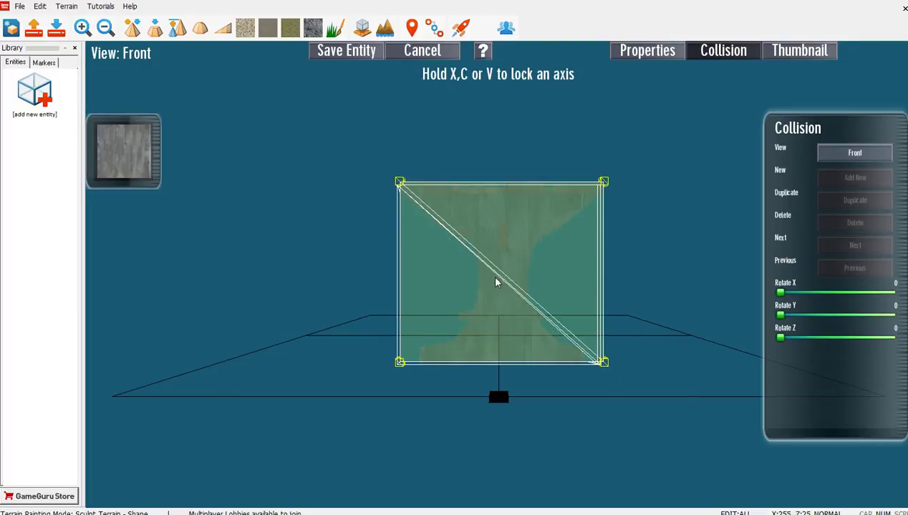
pyautogui.moveTo(495, 283); pyautogui.dragTo(492, 282)
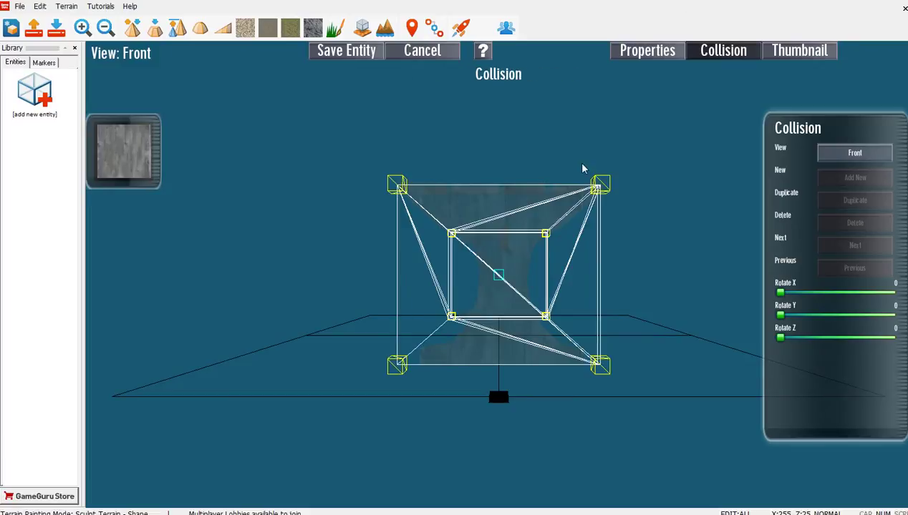
# Try a three-quarter angle for the table's thumbnail, then reset it
pyautogui.click(807, 57)
pyautogui.moveTo(513, 223)
pyautogui.mouseDown()
pyautogui.moveTo(521, 229)
pyautogui.moveTo(399, 229)
pyautogui.moveTo(470, 219)
pyautogui.moveTo(513, 248)
pyautogui.moveTo(649, 224)
pyautogui.mouseUp()
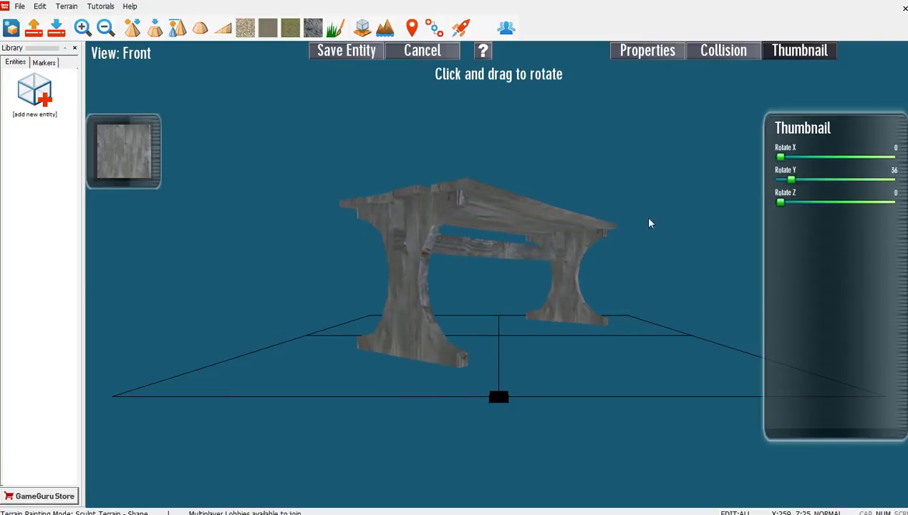
pyautogui.moveTo(780, 204)
pyautogui.mouseDown()
pyautogui.moveTo(802, 202)
pyautogui.moveTo(767, 208)
pyautogui.moveTo(772, 183)
pyautogui.mouseUp()
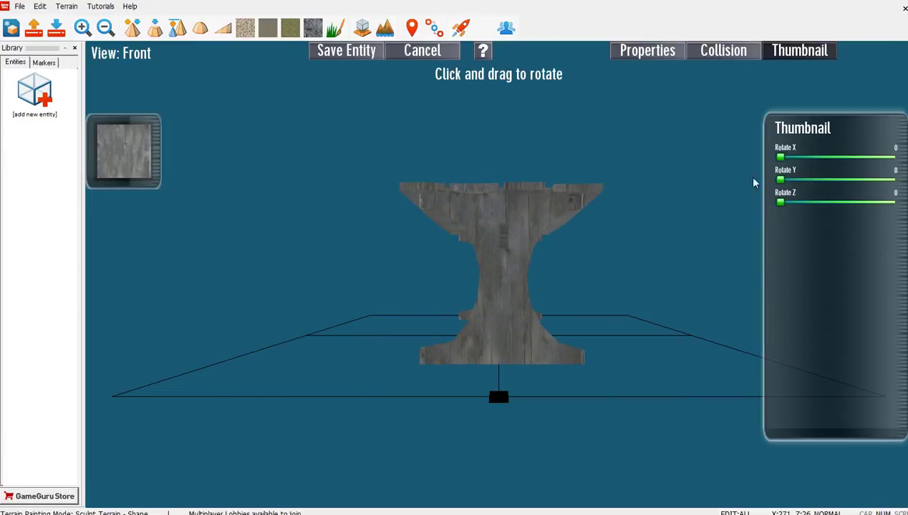
pyautogui.click(643, 50)
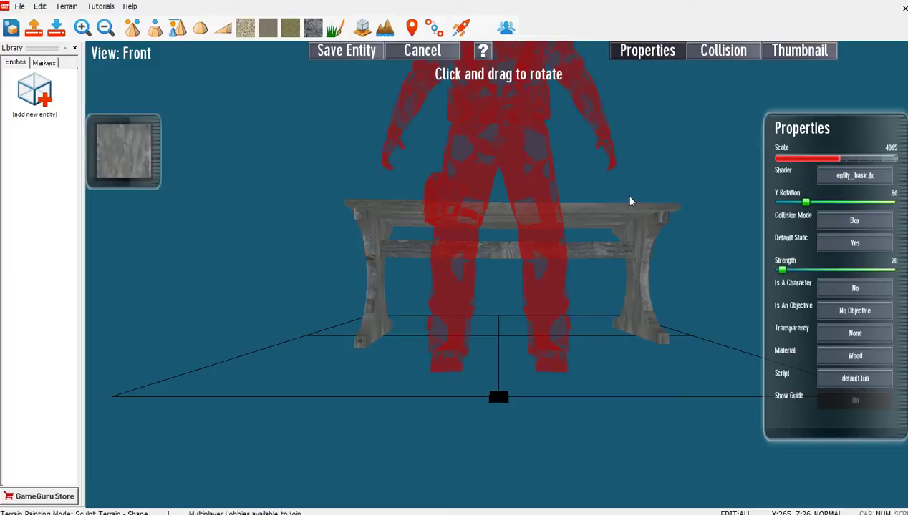
# Load planks02 JPEG from Downloads > table_lowpoly_x as the table's texture
pyautogui.click(141, 152)
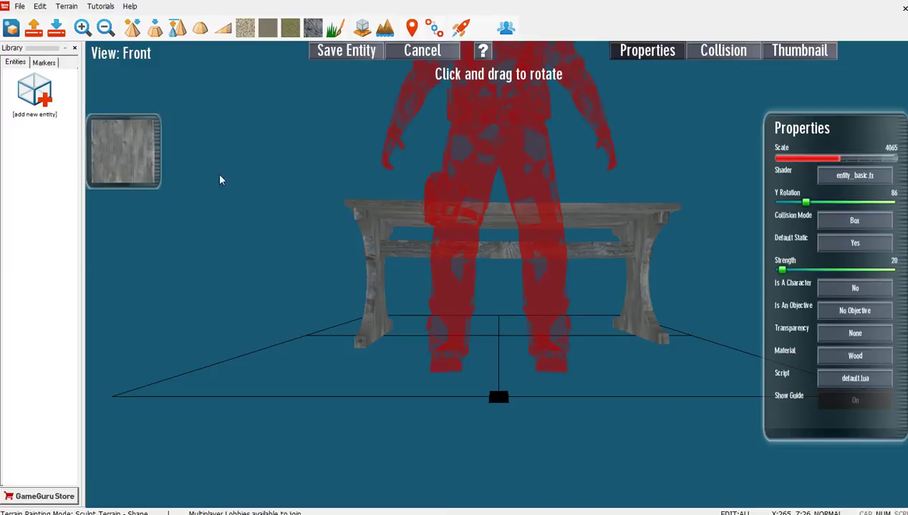
pyautogui.click(49, 79)
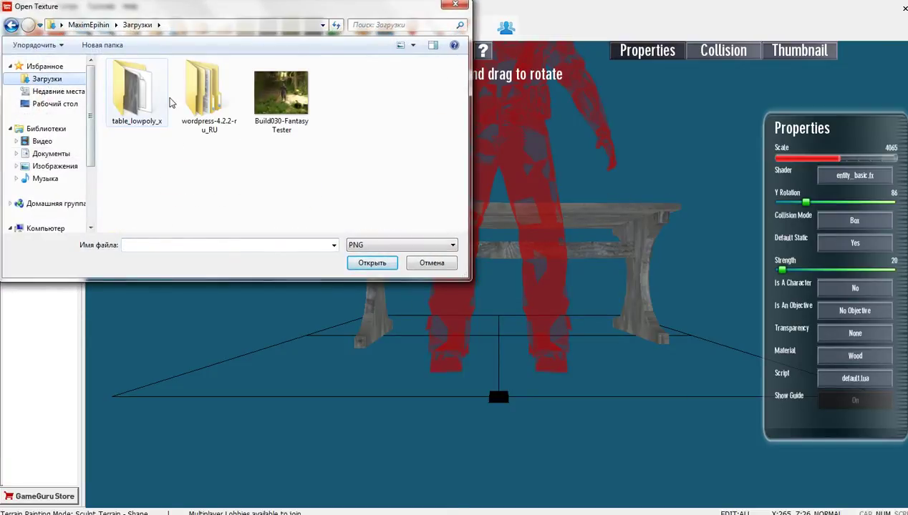
pyautogui.doubleClick(121, 104)
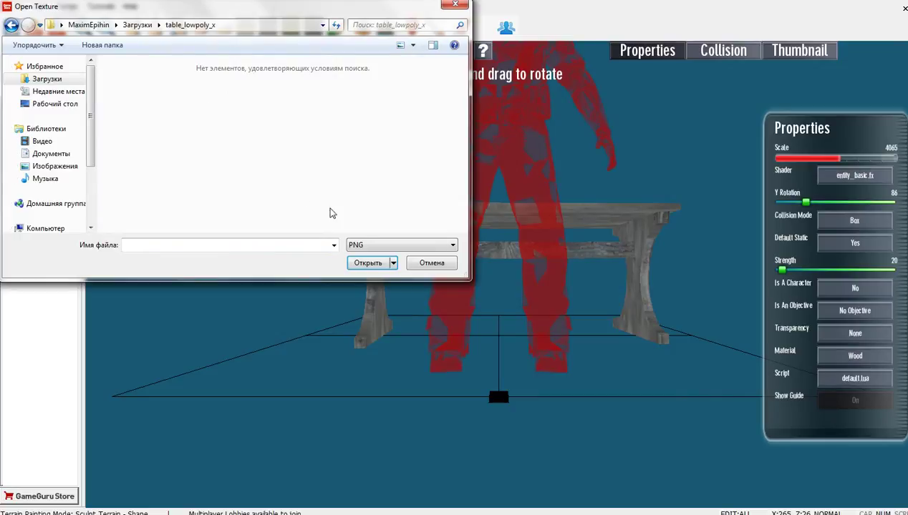
pyautogui.click(370, 245)
pyautogui.click(370, 265)
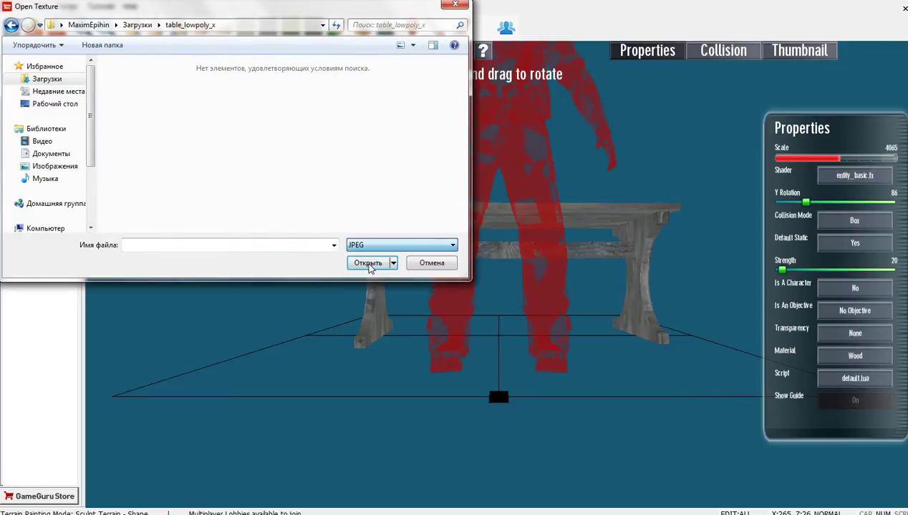
pyautogui.doubleClick(213, 103)
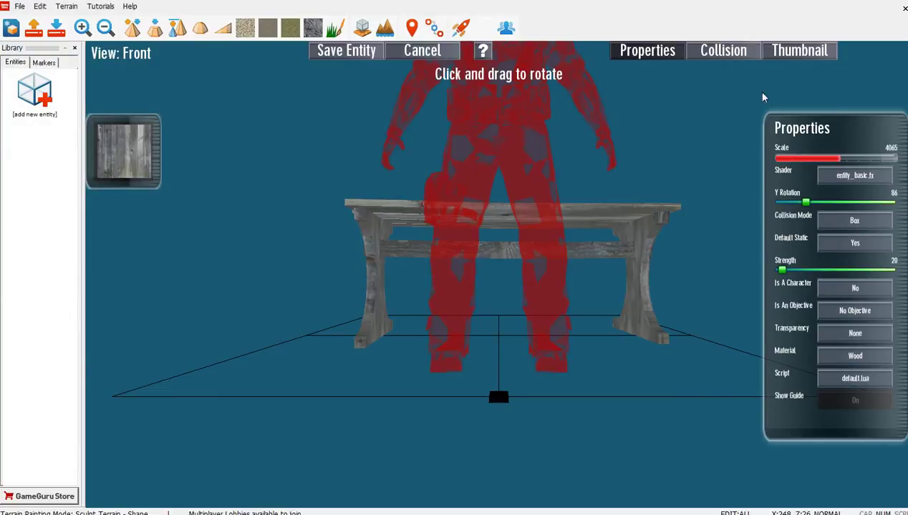
# Check the textured table on the Thumbnail page, then return to Properties
pyautogui.click(804, 56)
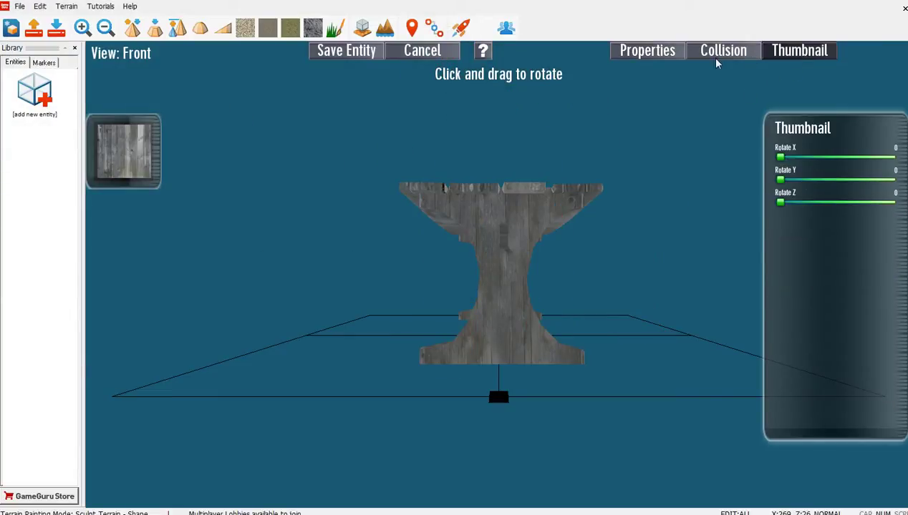
pyautogui.moveTo(781, 158)
pyautogui.mouseDown()
pyautogui.moveTo(753, 167)
pyautogui.moveTo(845, 174)
pyautogui.moveTo(746, 179)
pyautogui.mouseUp()
pyautogui.click(660, 58)
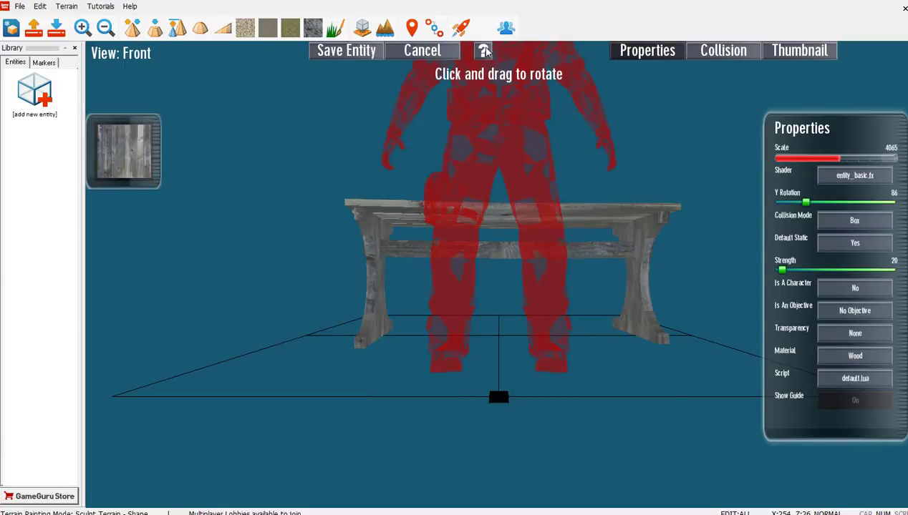
# Raise the table's scale to 4315
pyautogui.click(483, 51)
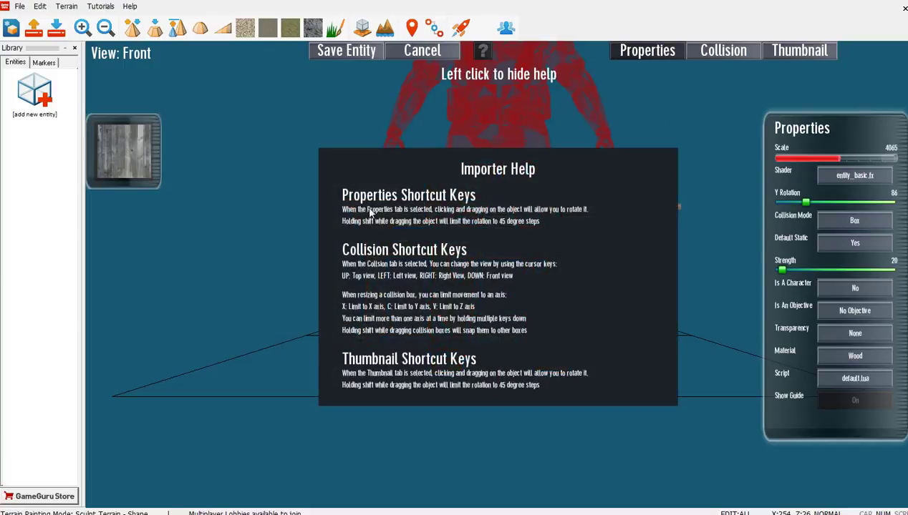
pyautogui.click(489, 55)
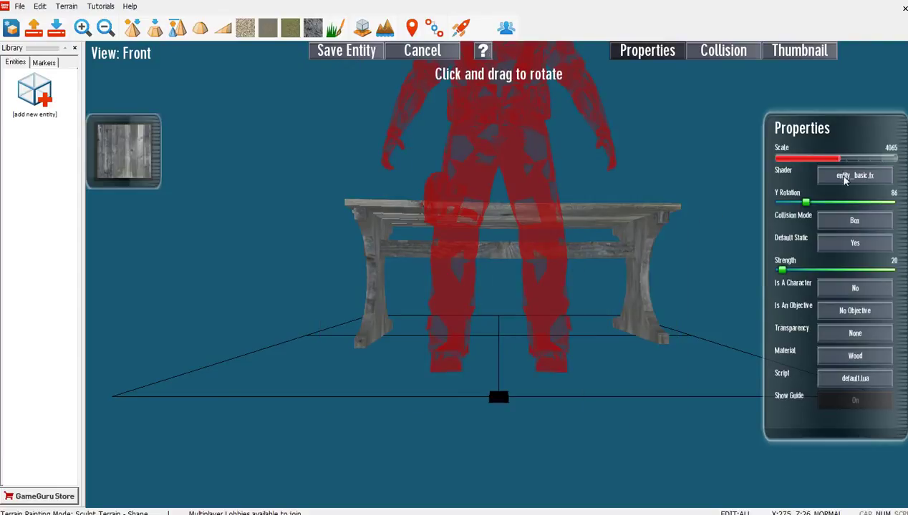
pyautogui.moveTo(842, 164); pyautogui.dragTo(802, 176)
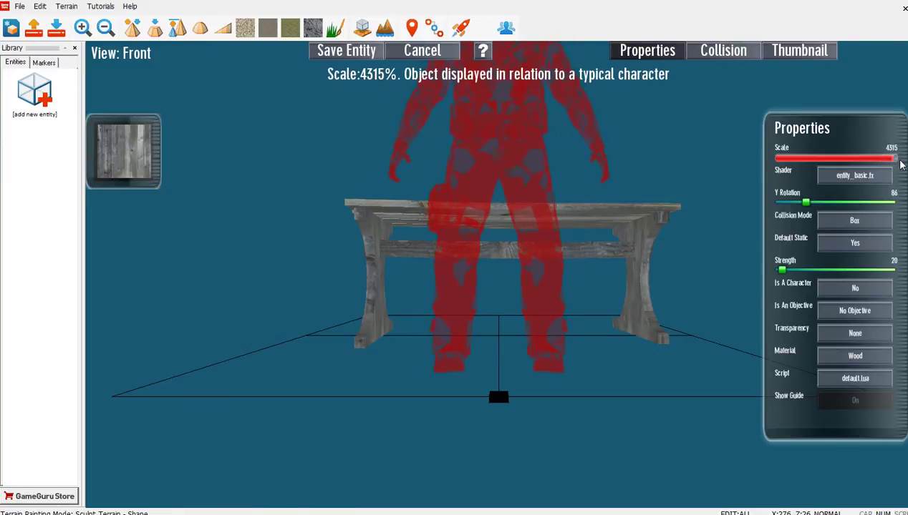
# Save the entity as 'table' in the entitybank user folder
pyautogui.click(358, 57)
pyautogui.write('table')
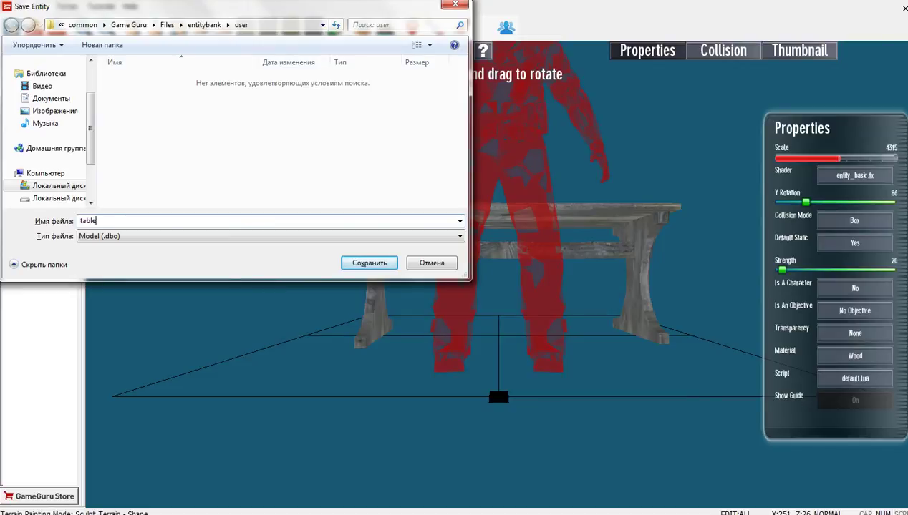
pyautogui.click(372, 264)
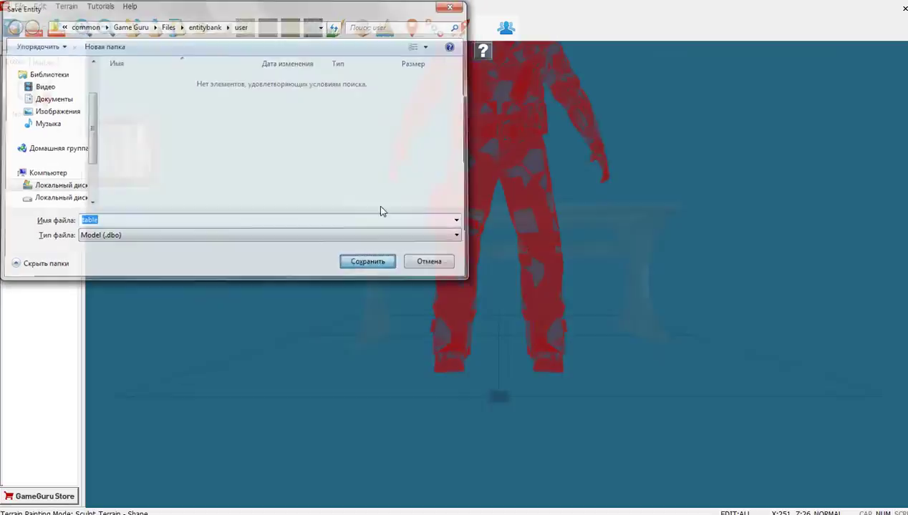
pyautogui.click(20, 7)
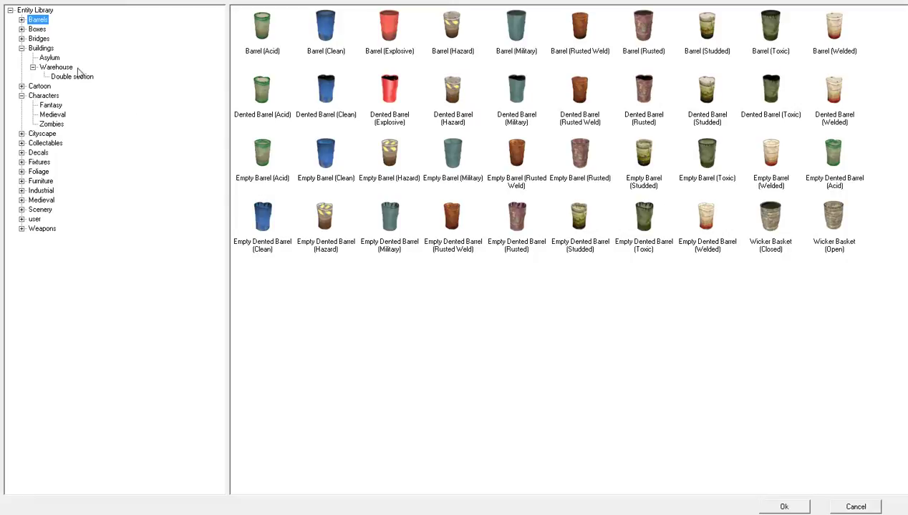
# Add the user 'table' entity to the level's entity library
pyautogui.click(32, 220)
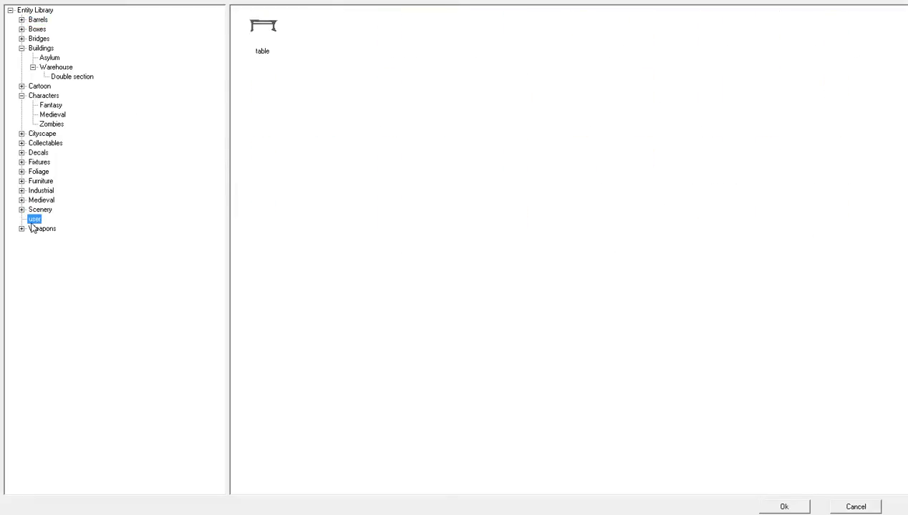
pyautogui.doubleClick(266, 33)
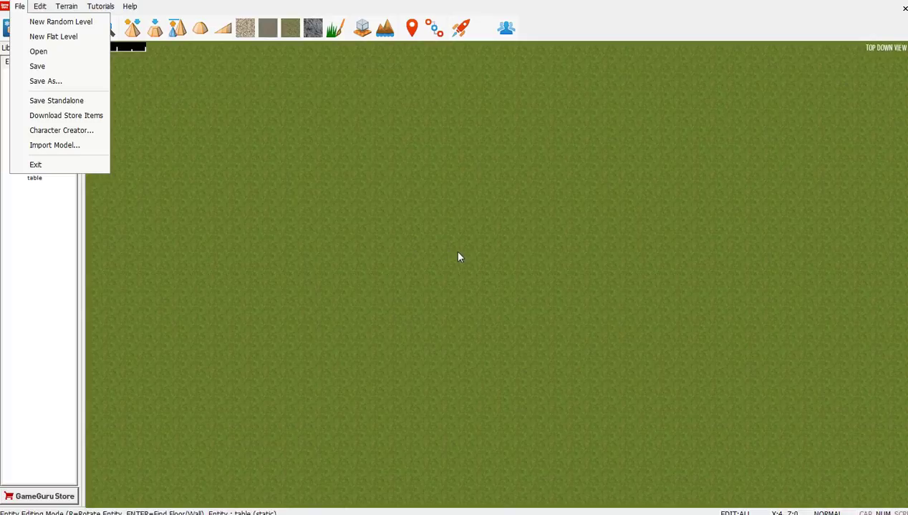
pyautogui.click(20, 200)
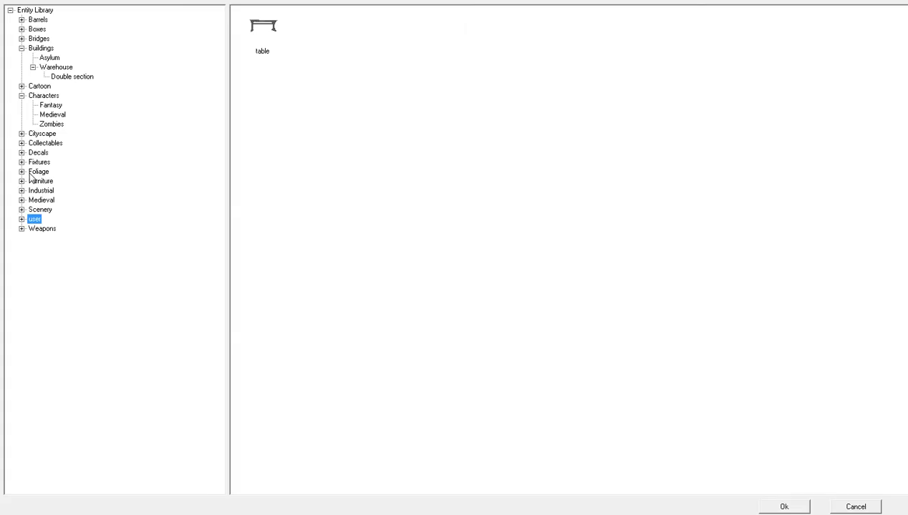
pyautogui.click(793, 509)
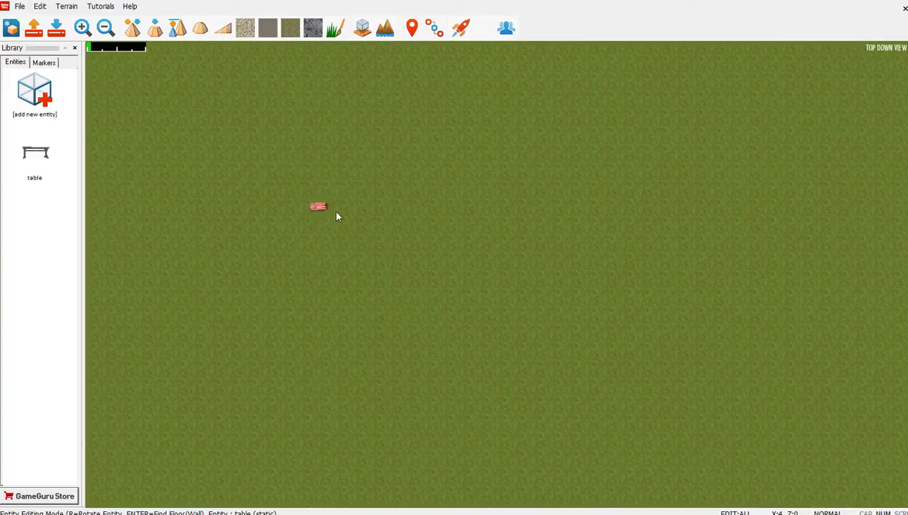
# Place the table on the terrain and a Player Start marker below it
pyautogui.click(491, 254)
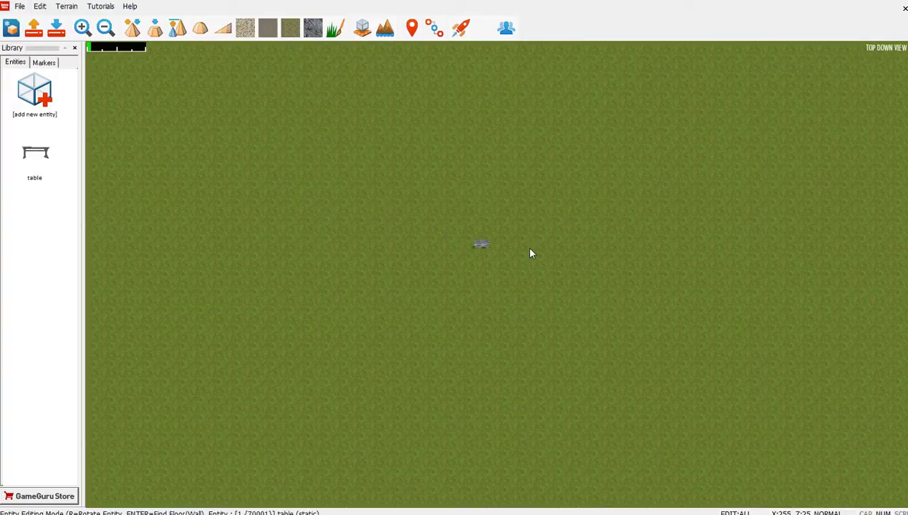
pyautogui.click(44, 62)
pyautogui.click(36, 104)
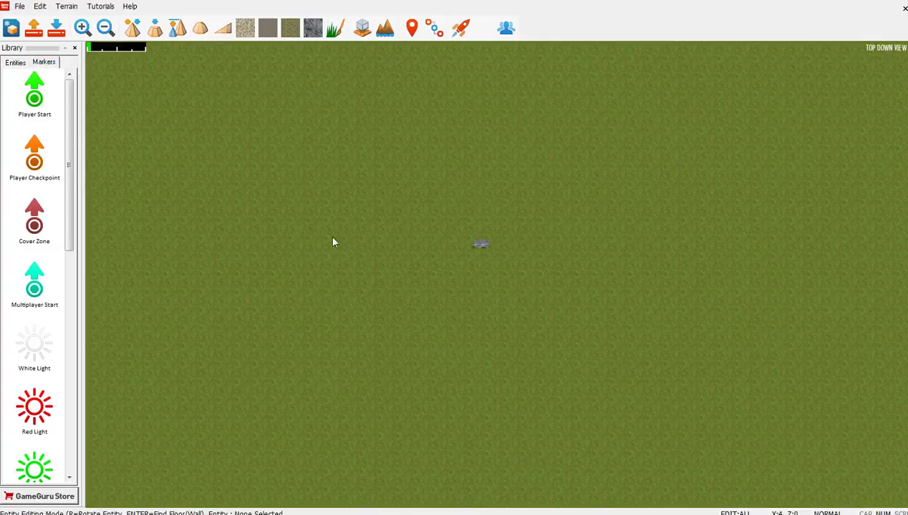
pyautogui.click(463, 33)
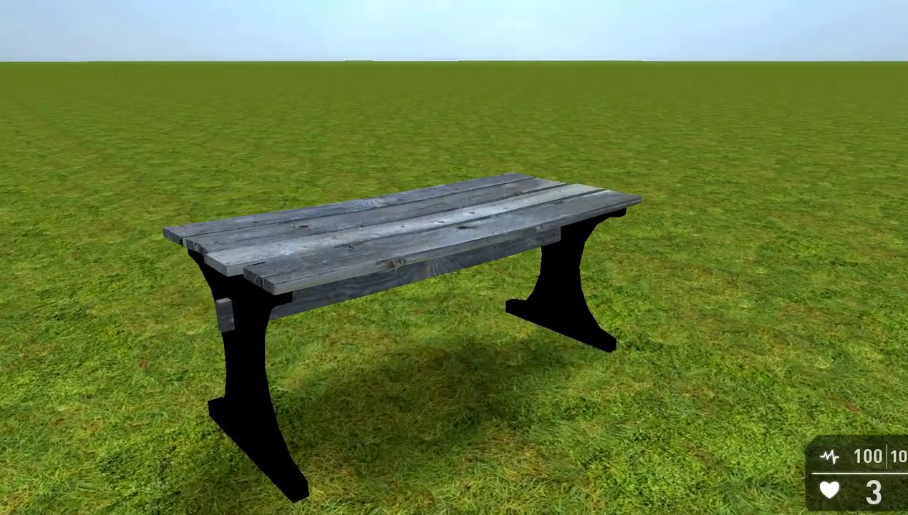
pyautogui.press('Escape')
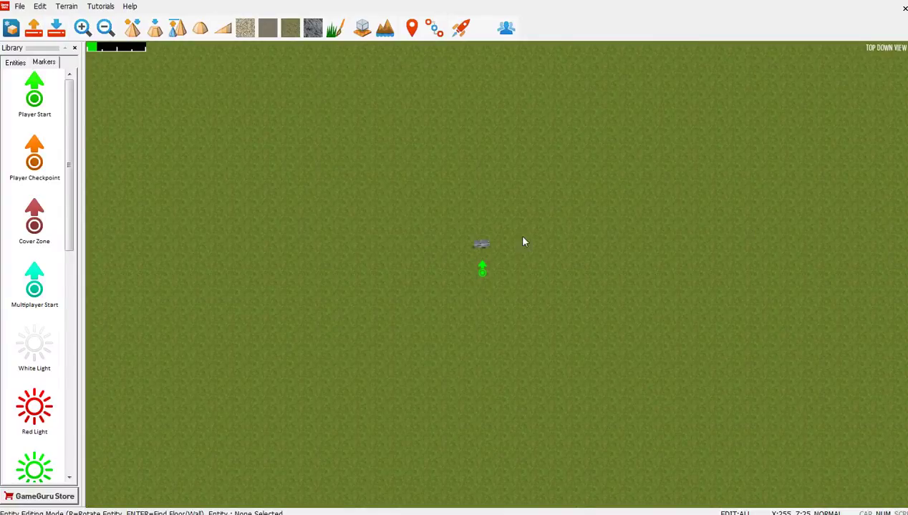
# Switch the Library panel to the Entities tab to list the saved table
pyautogui.click(16, 62)
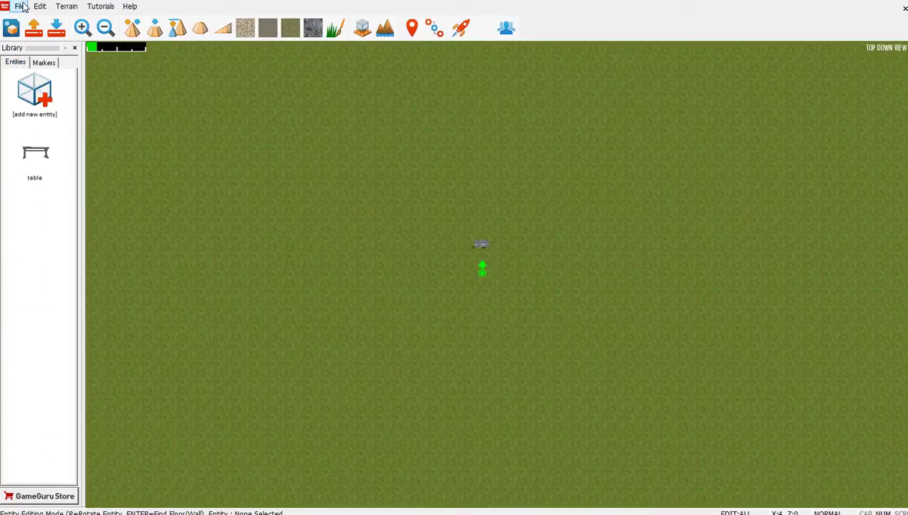